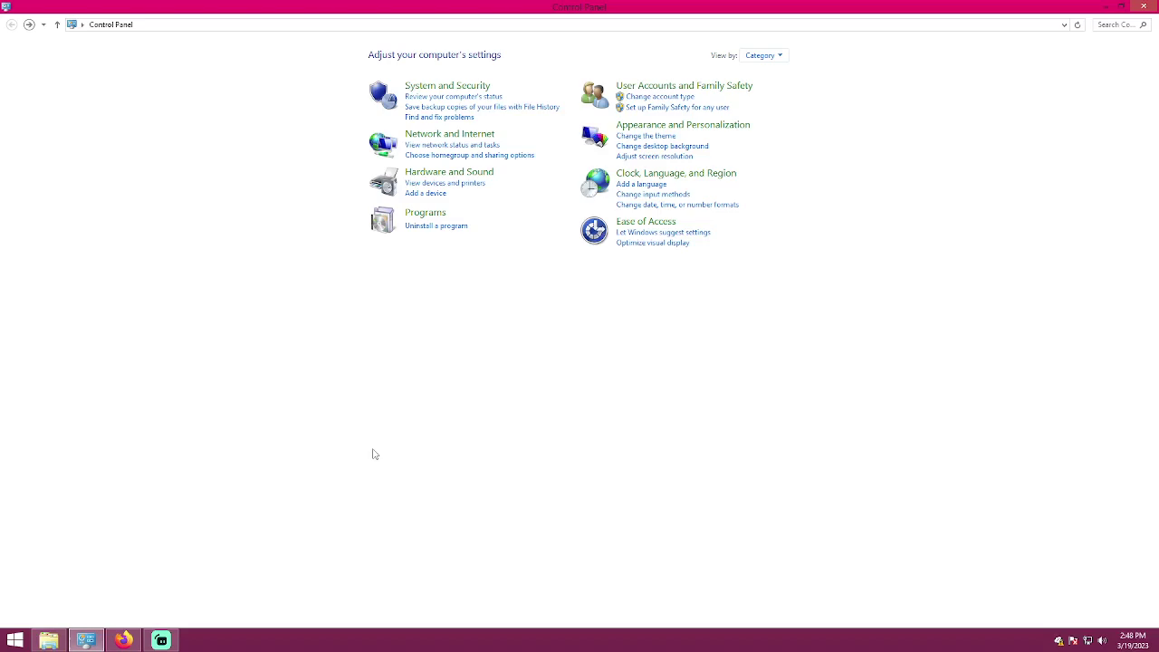
Step: Check the System page specs: Windows 8.1, Core i5-4670 3.40GHz, 8.00 GB RAM, 64-bit
left_click(15, 640)
key("Escape")
left_click(422, 92)
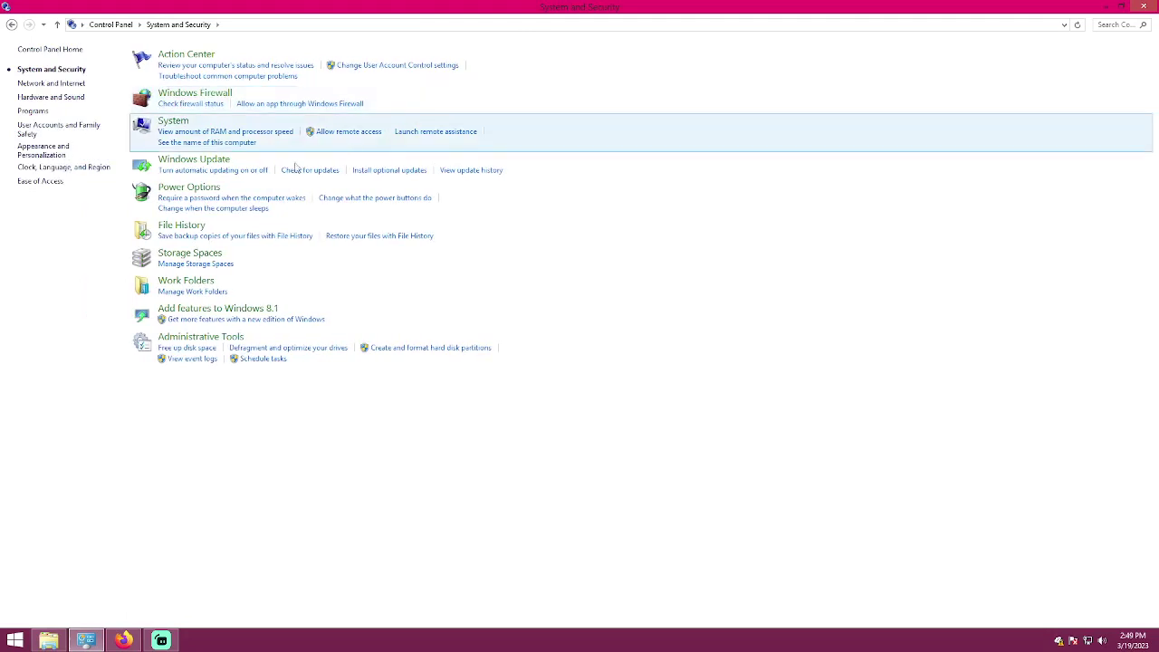
left_click(177, 121)
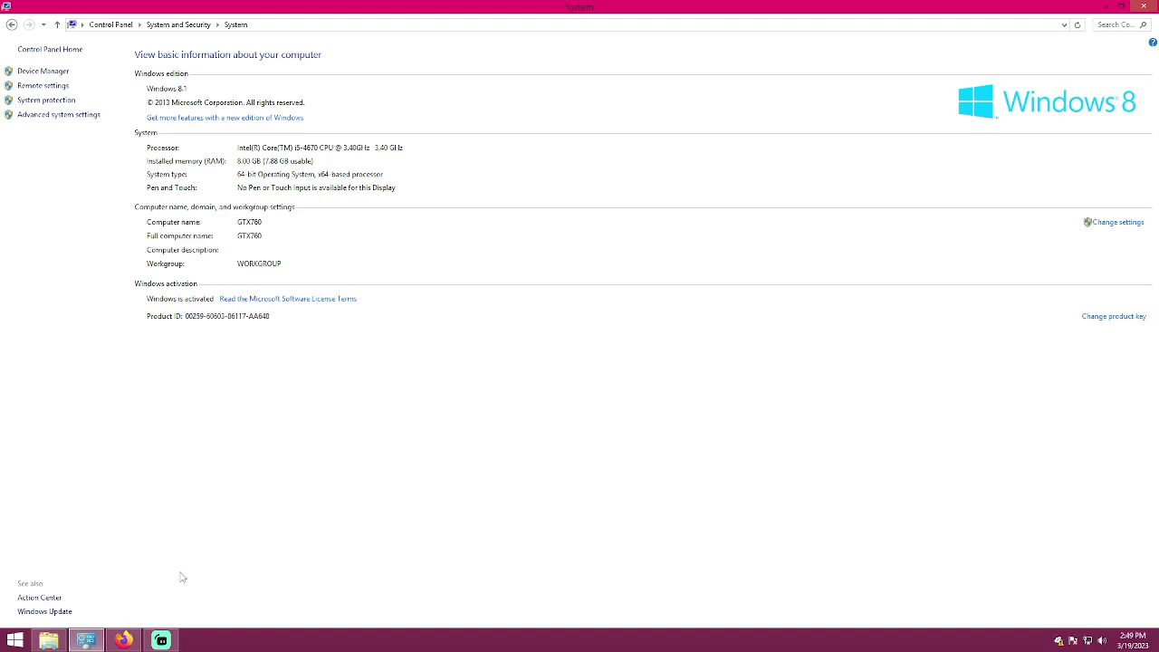
left_click(132, 631)
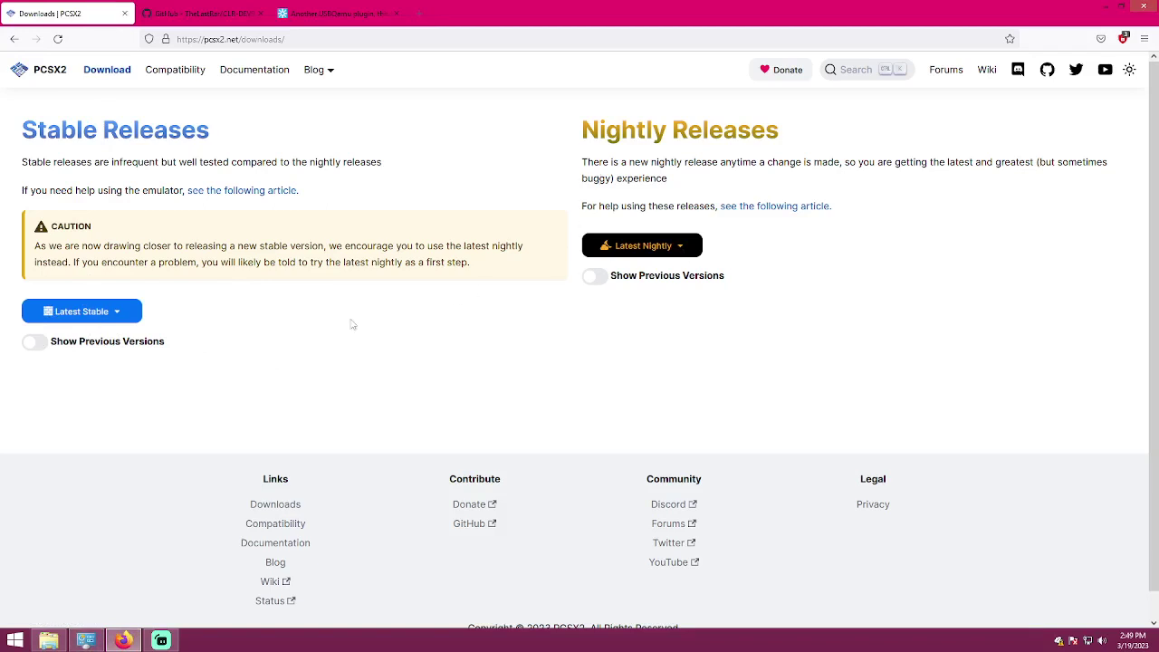
Step: Show previous PCSX2 releases and review the v1.6.0 download options, then view CLR-DEV9 on GitHub
left_click(36, 342)
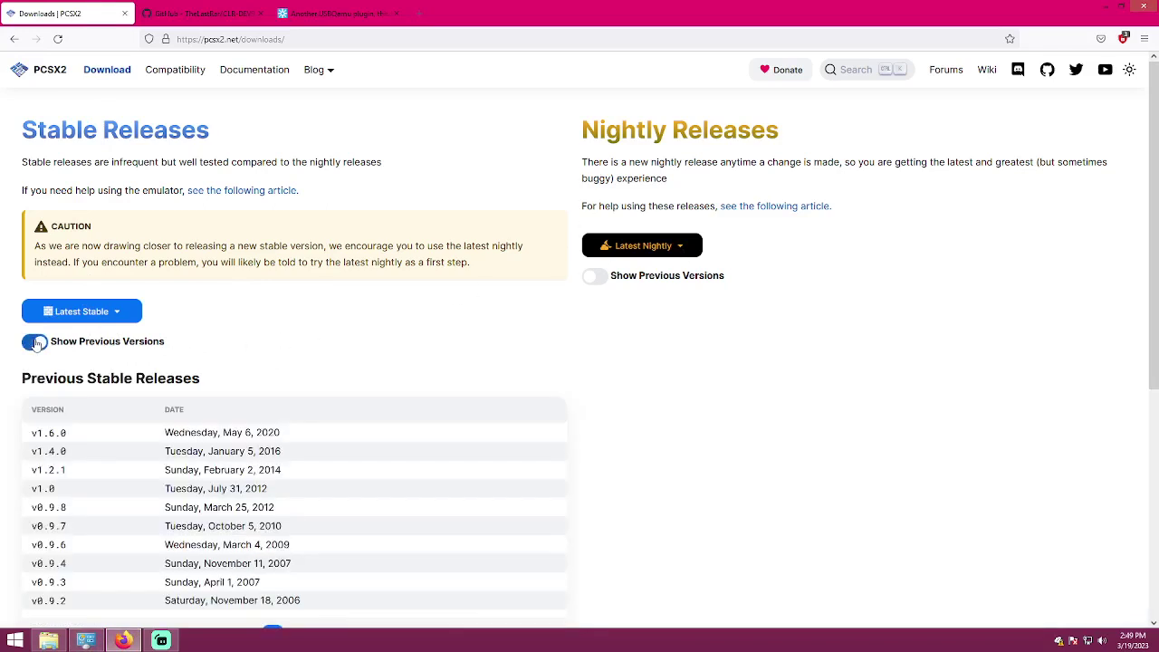
left_click(59, 435)
scroll(57, 434, "down", 5)
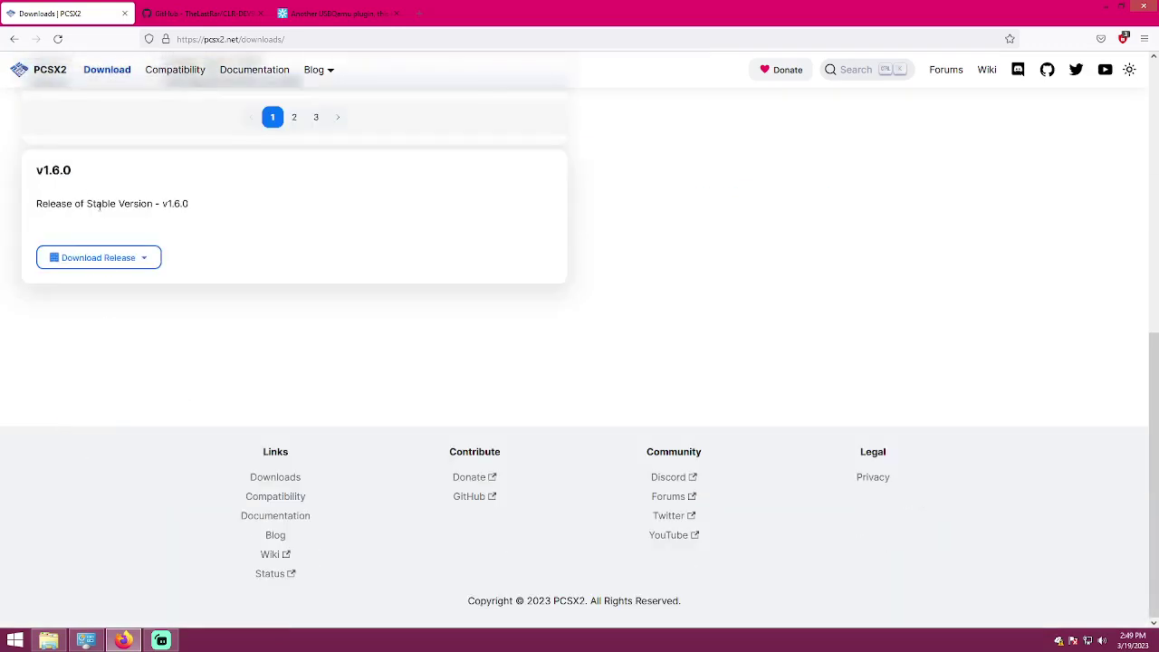
left_click(137, 258)
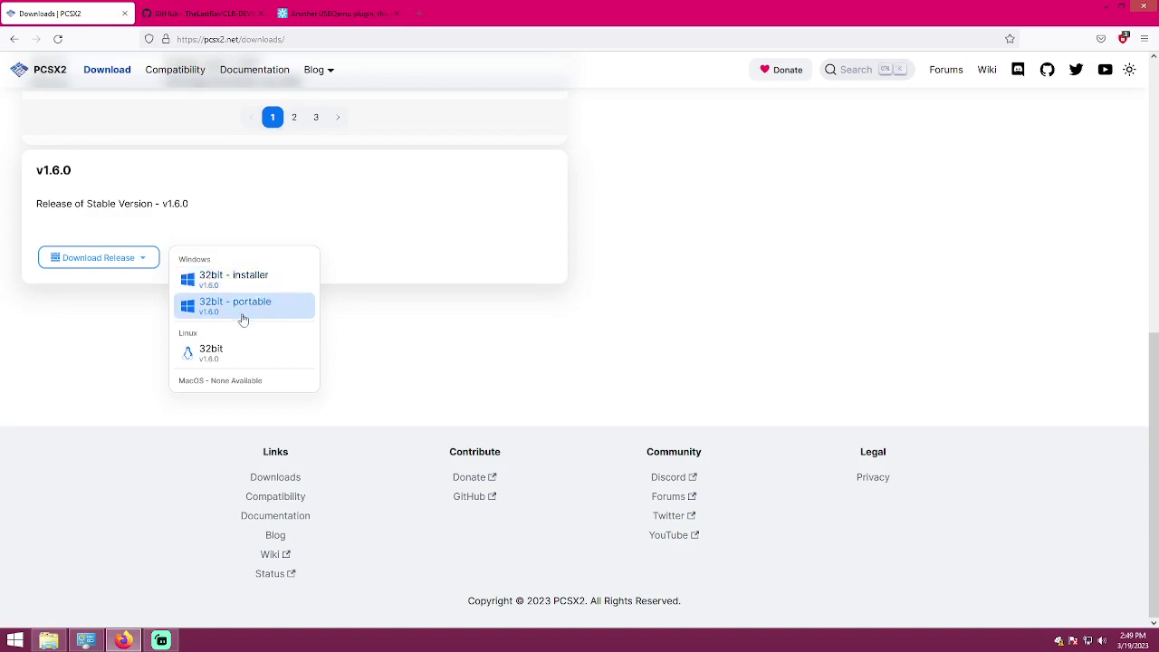
left_click(174, 362)
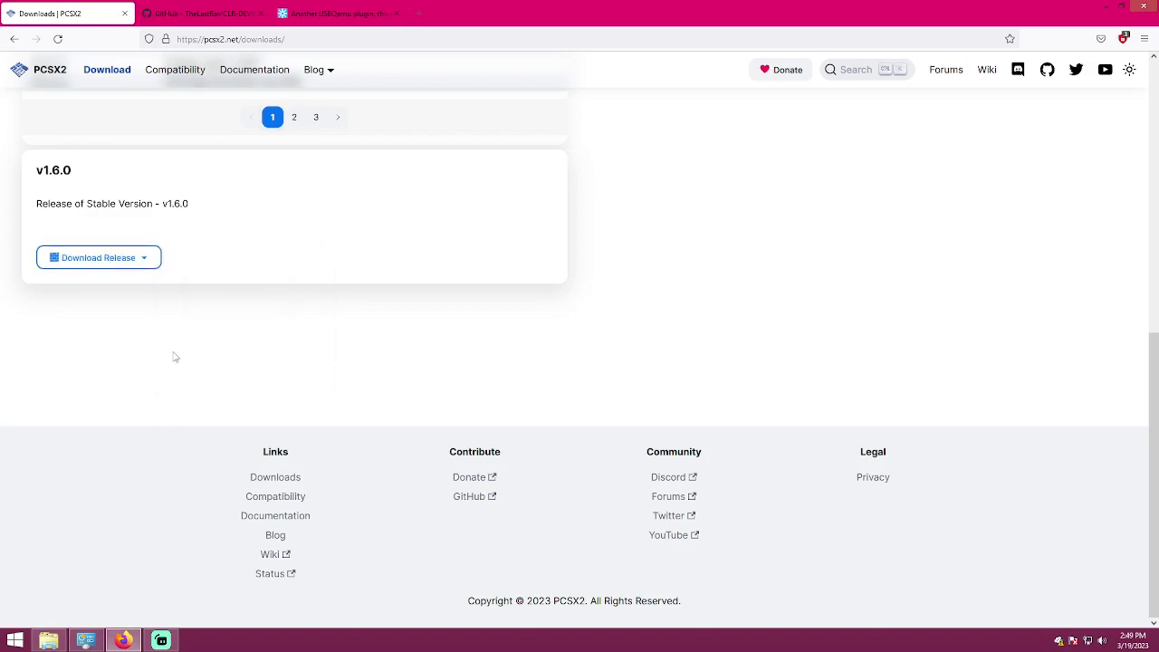
left_click(217, 6)
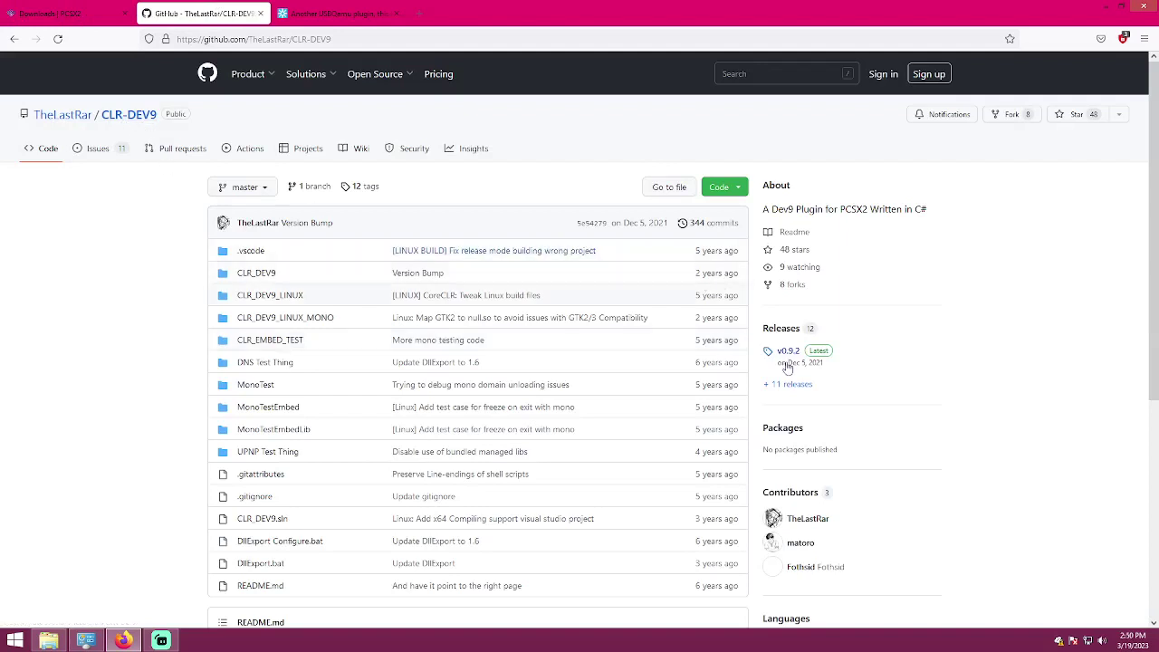
Step: Check the CLR-DEV9 releases and the USBQemu forum thread's Attached Files, then return to PCSX2 Downloads
left_click(784, 330)
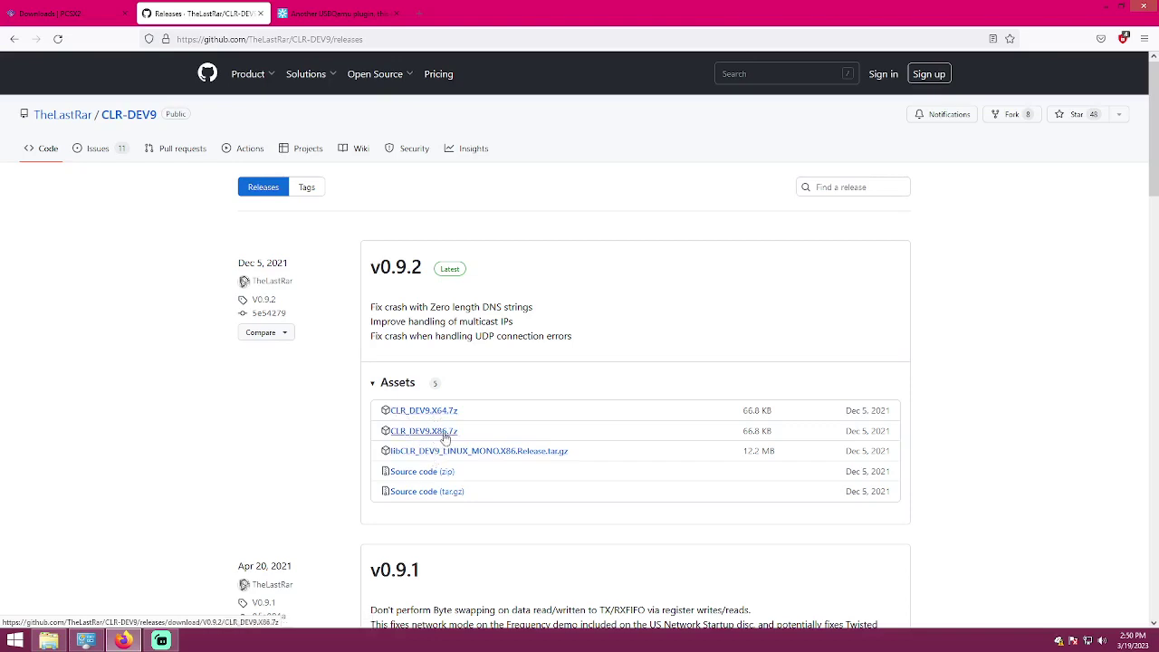
left_click(319, 11)
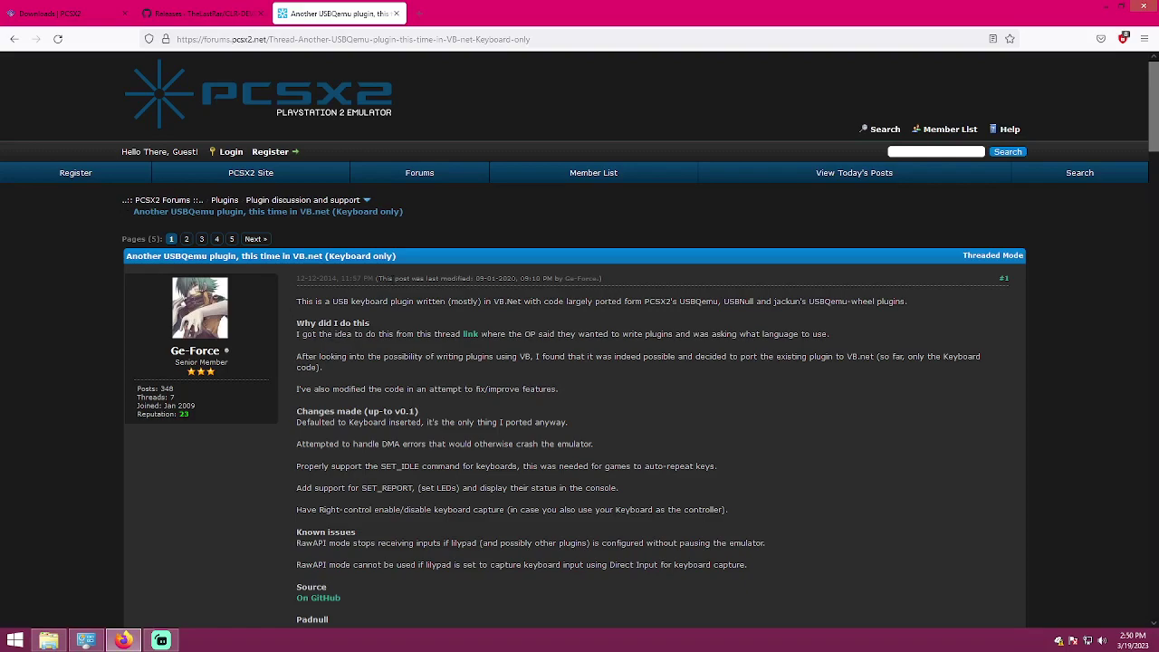
scroll(434, 390, "down", 5)
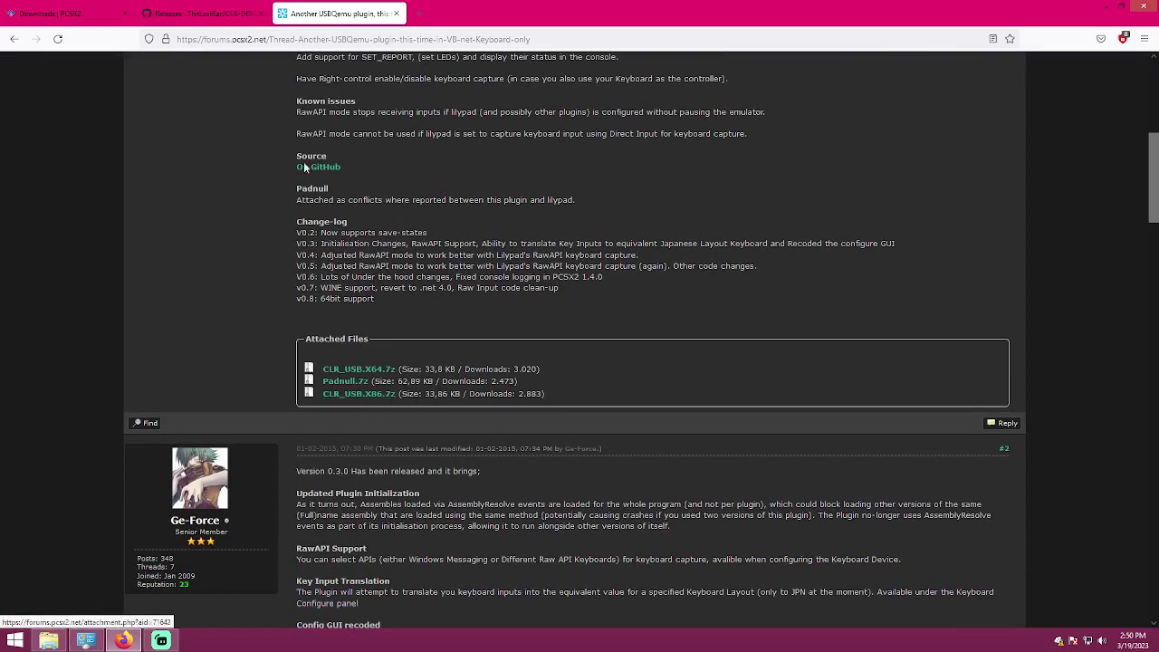
key("ctrl+Page_Up")
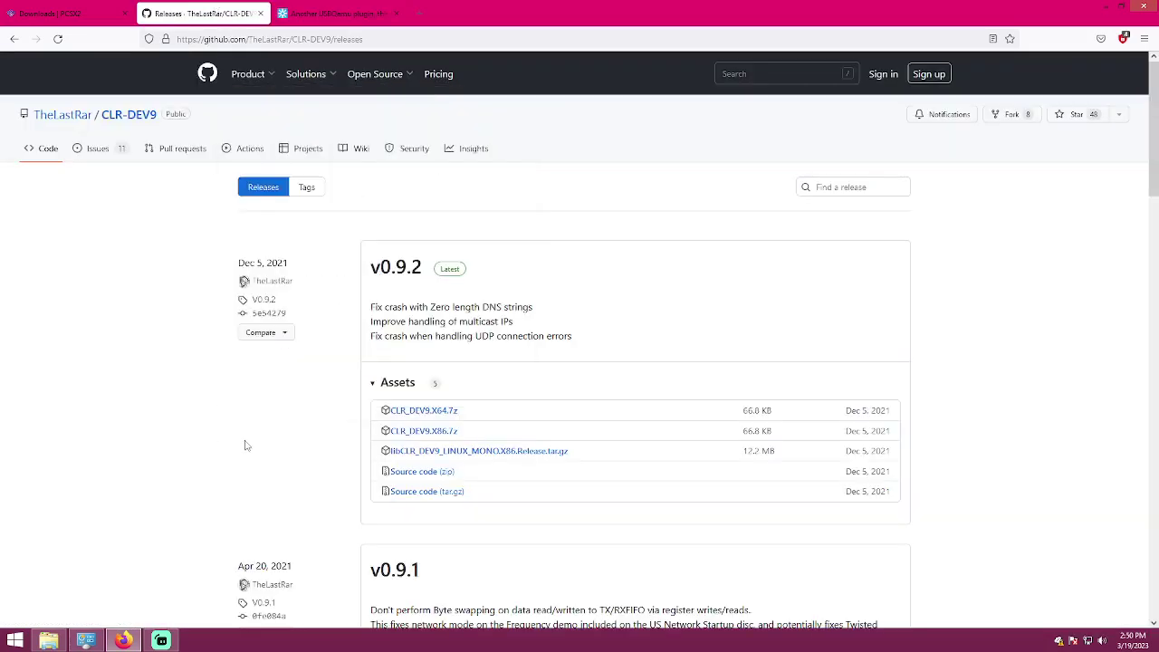
left_click(118, 13)
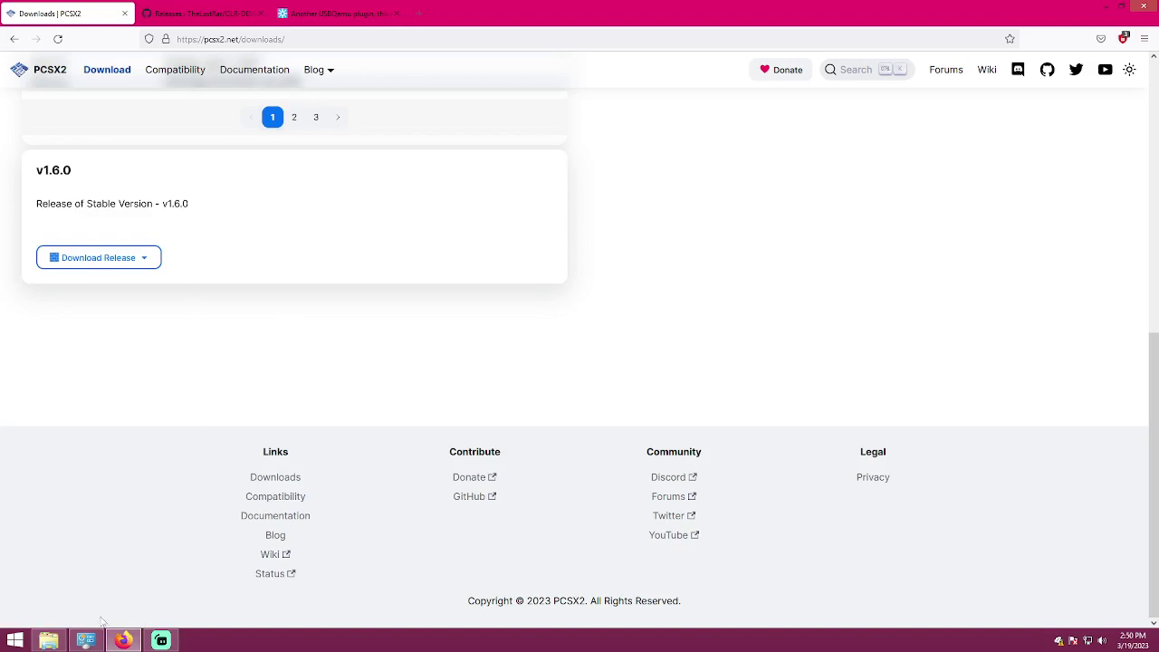
Step: Extract the PCSX2 1.6.0 portable archive in Documents to a pcsx2-v1.6.0-windows-32bit-portable folder with 7-Zip
left_click(49, 640)
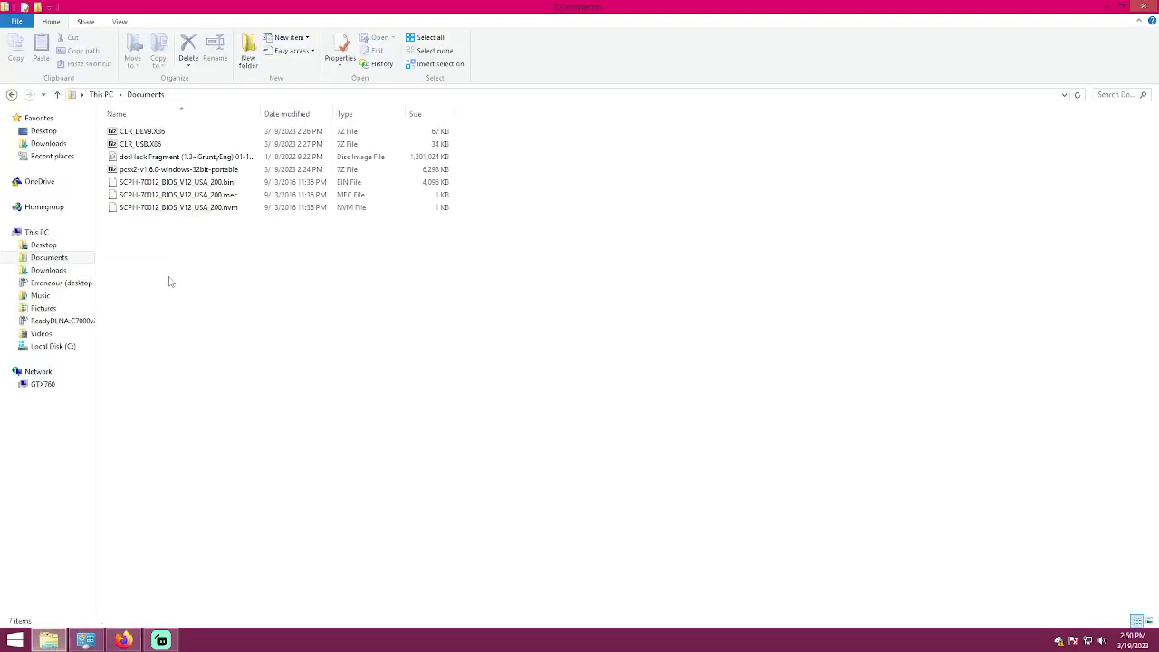
left_click(164, 136)
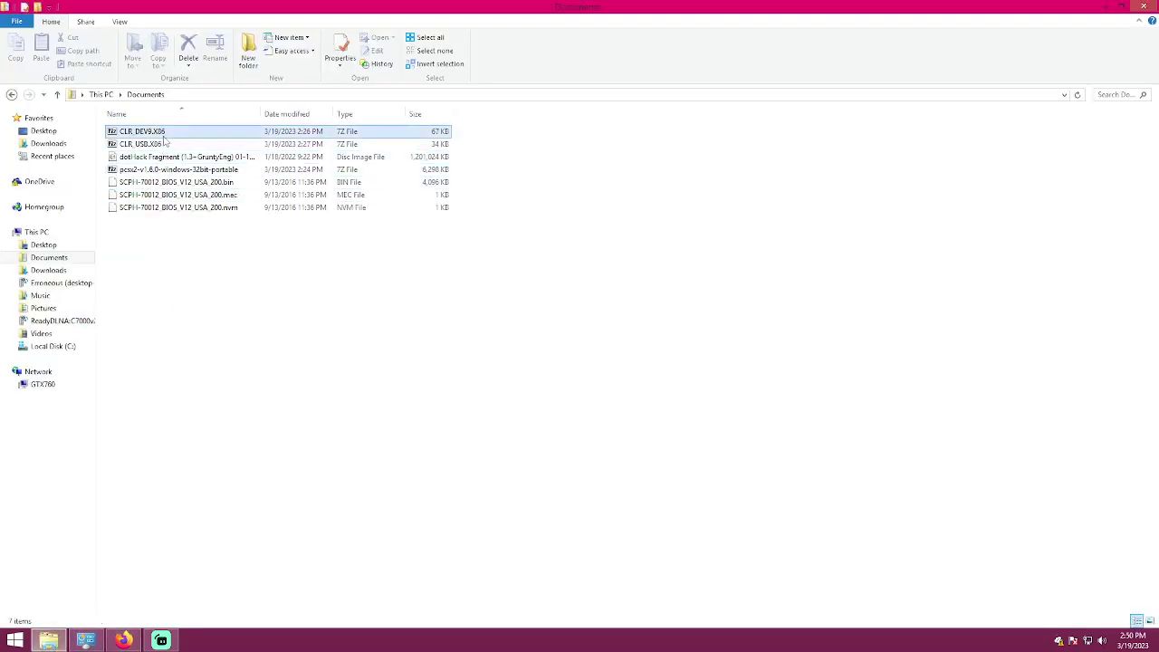
left_click(170, 145)
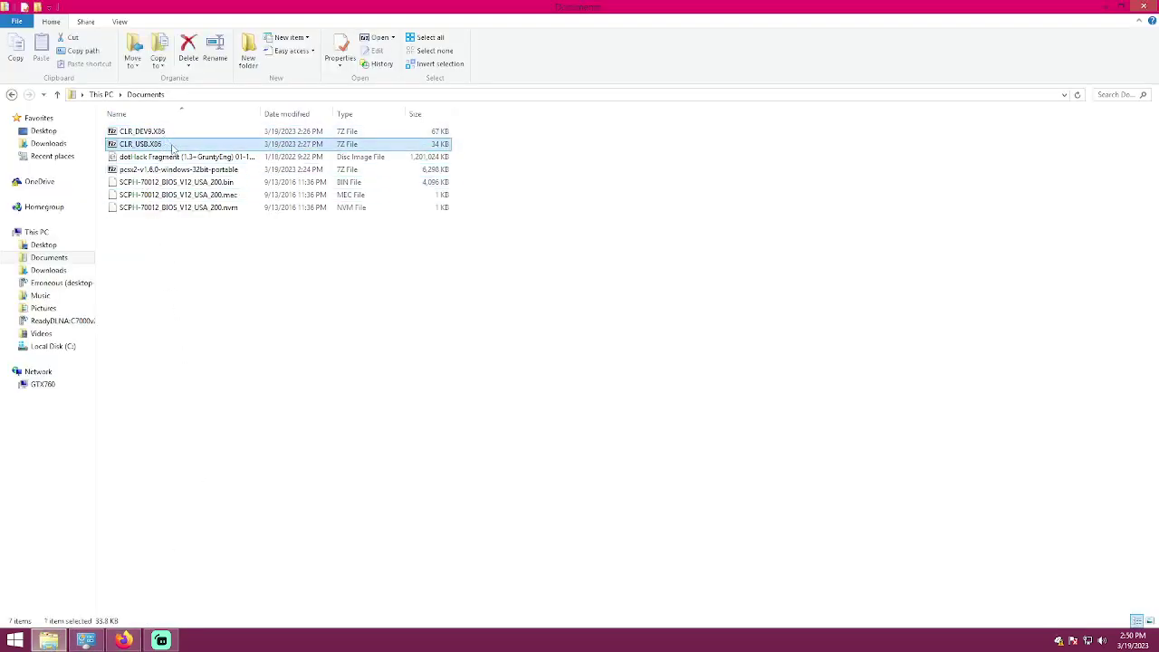
left_click(181, 159)
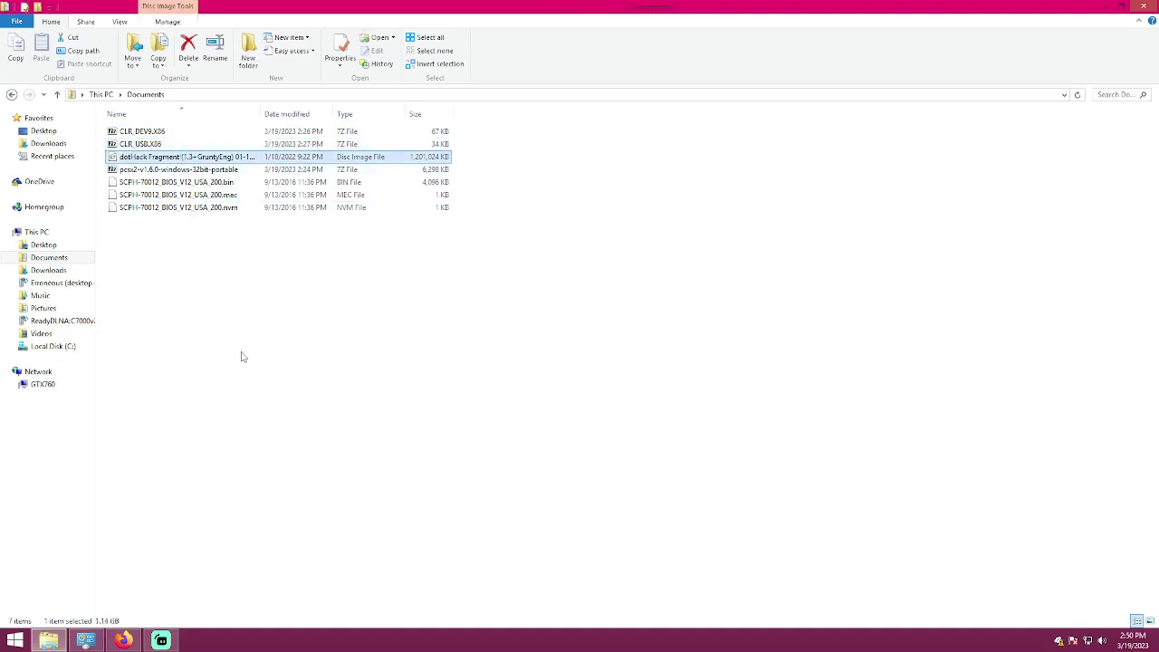
left_click(190, 170)
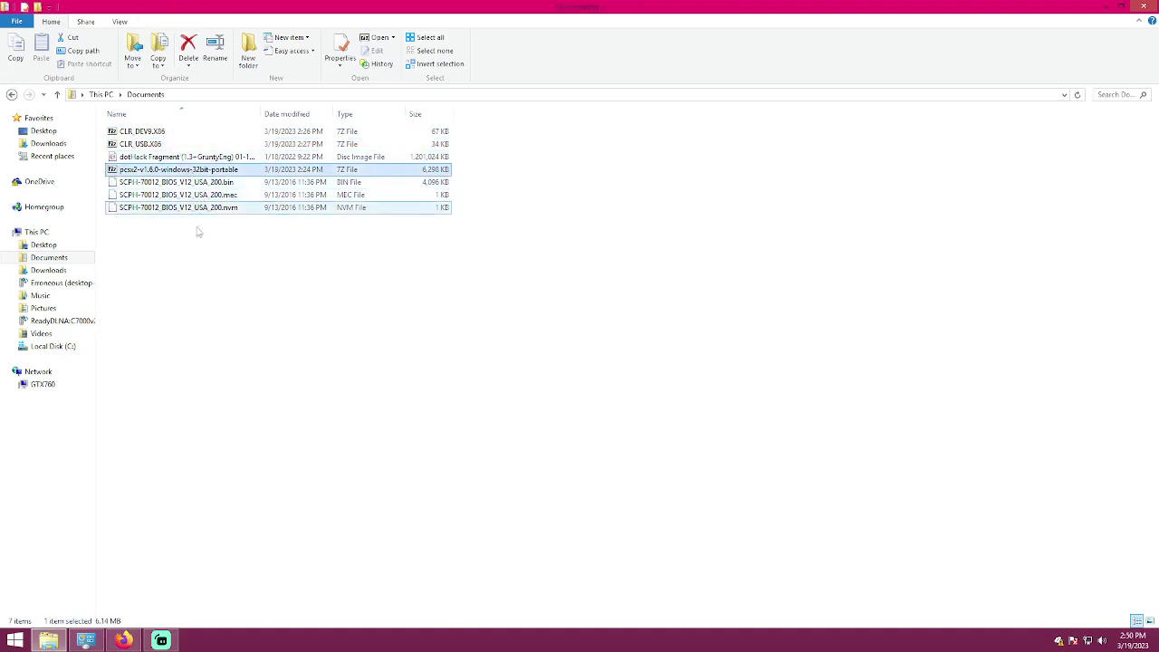
left_click_drag(197, 239, 182, 180)
left_click(163, 170)
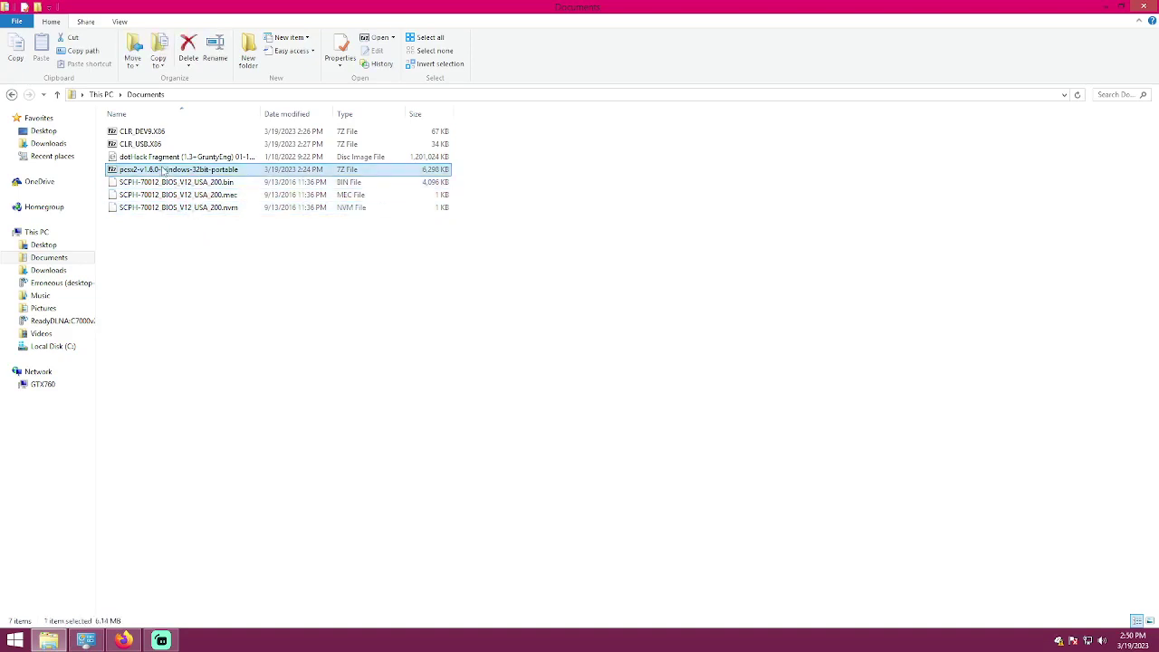
right_click(163, 169)
mouse_move(220, 188)
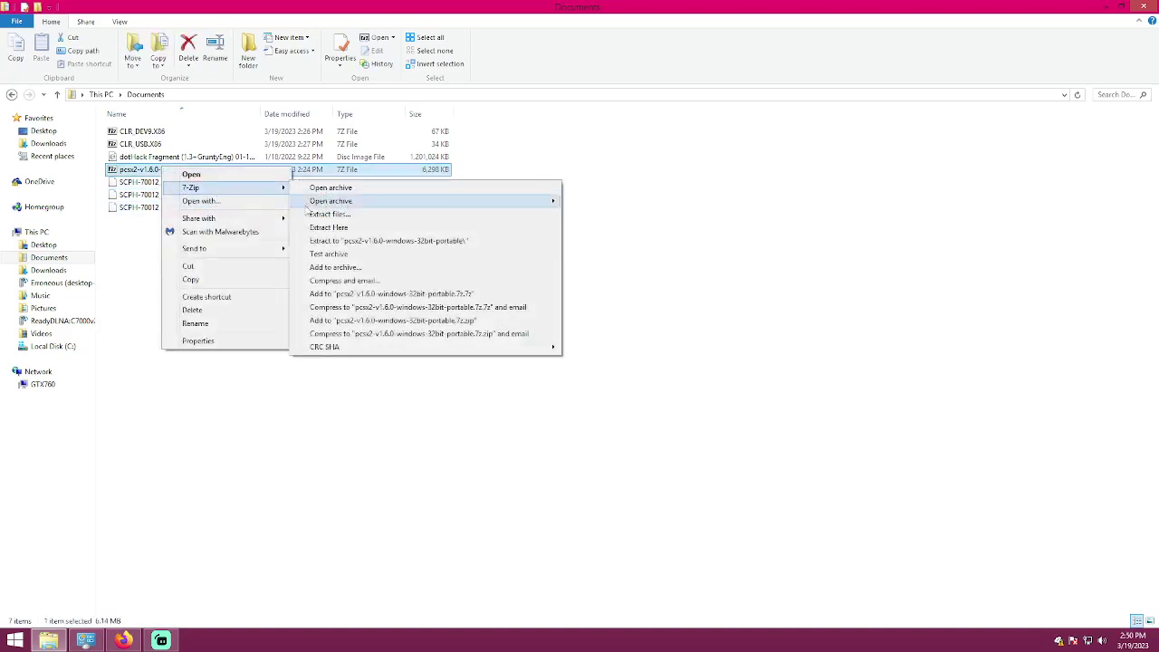
left_click(373, 241)
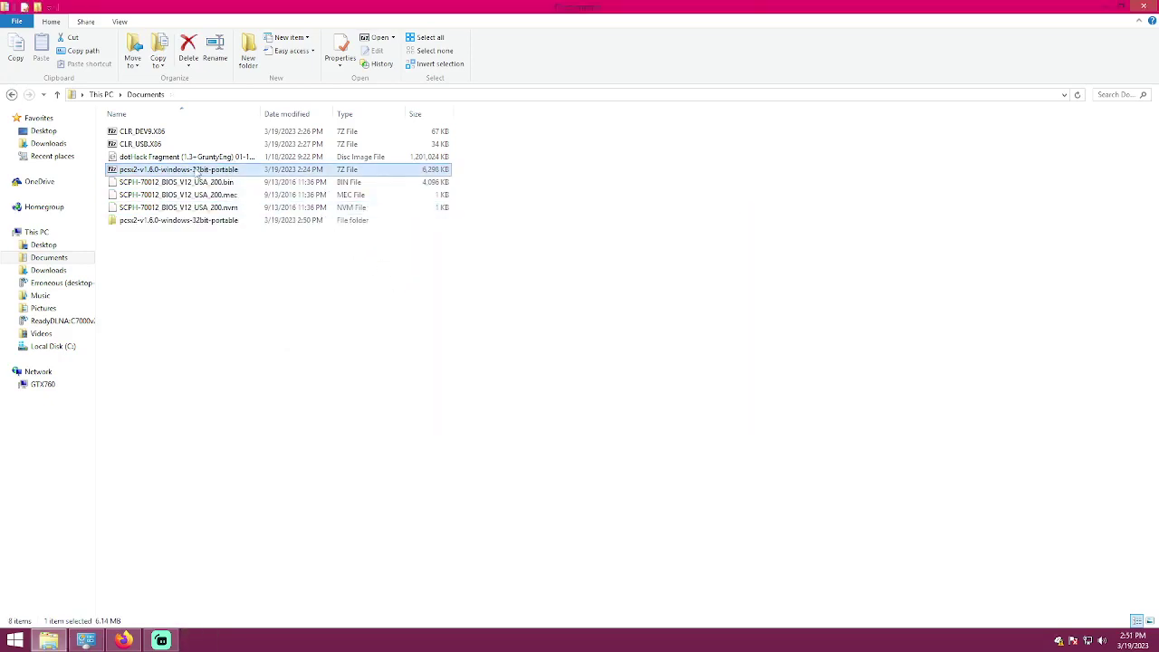
Step: Launch pcsx2.exe from the extracted PCSX2 1.6.0 folder and advance the wizard to plugin selection
double_click(135, 131)
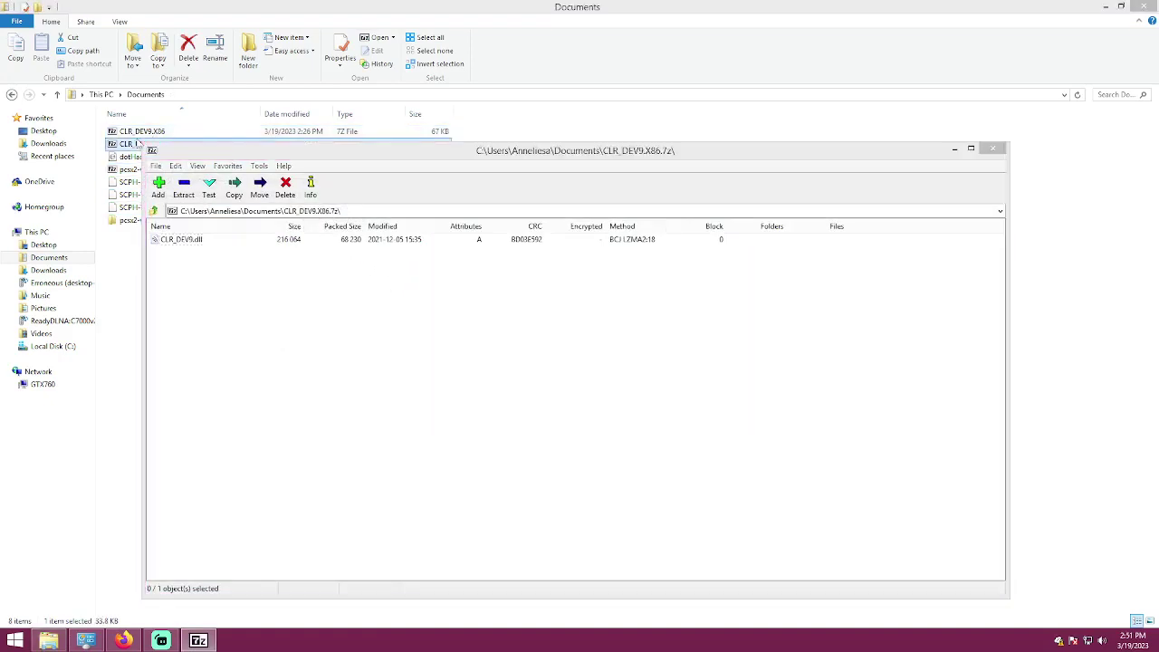
key("alt+F4")
double_click(139, 225)
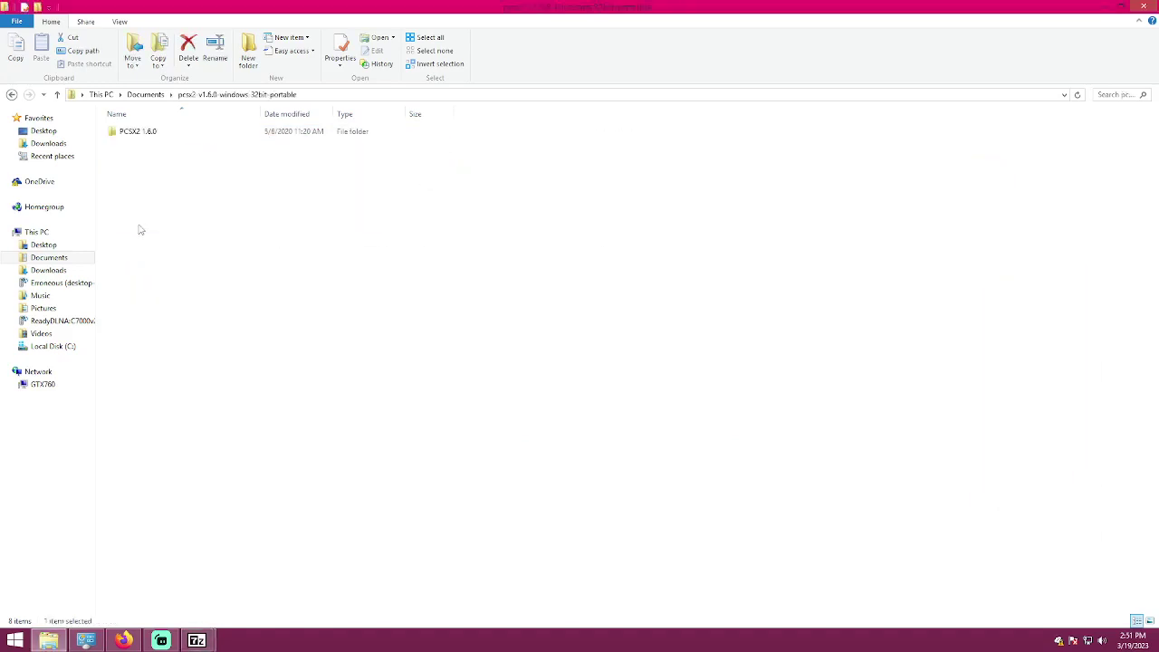
left_click(136, 135)
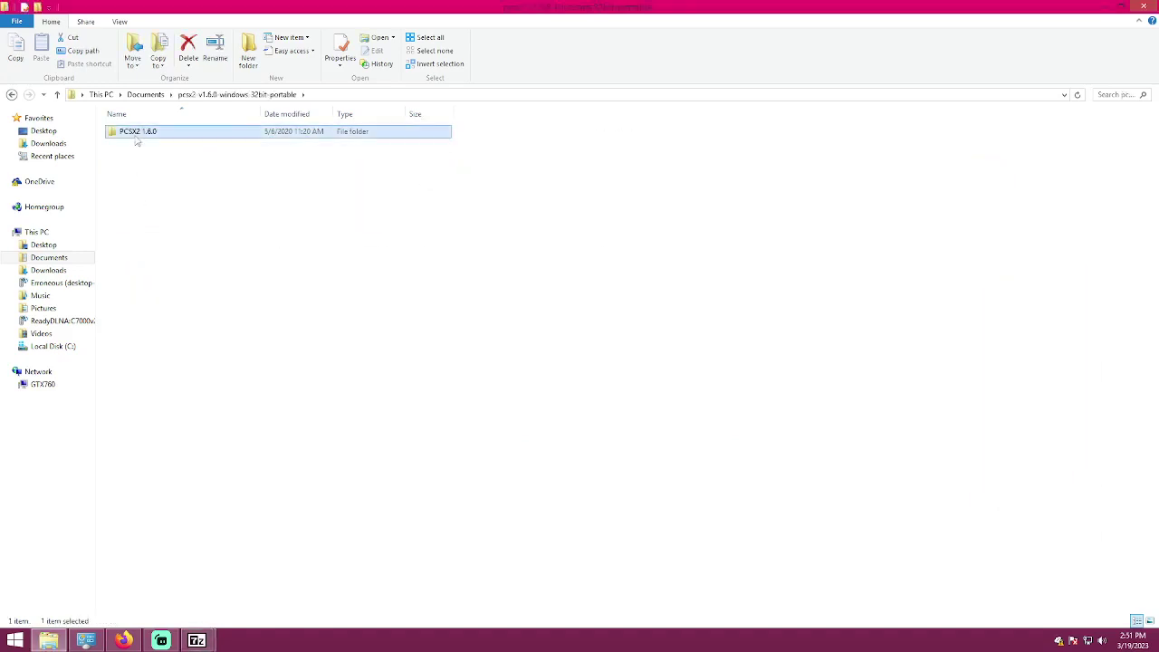
double_click(137, 135)
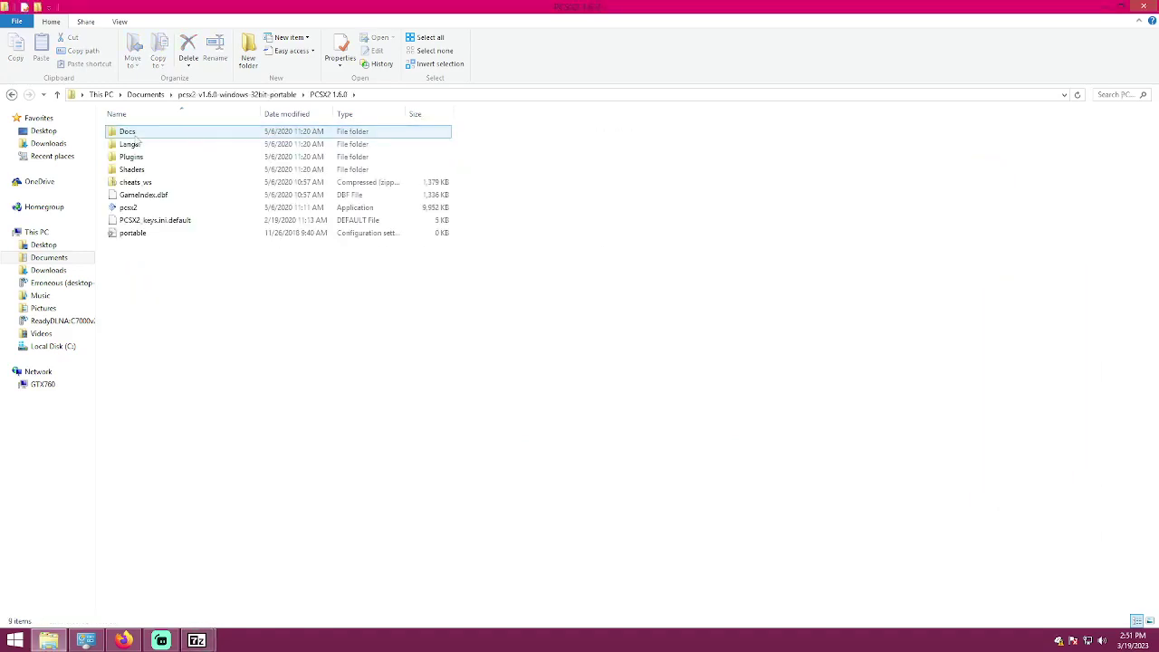
double_click(168, 209)
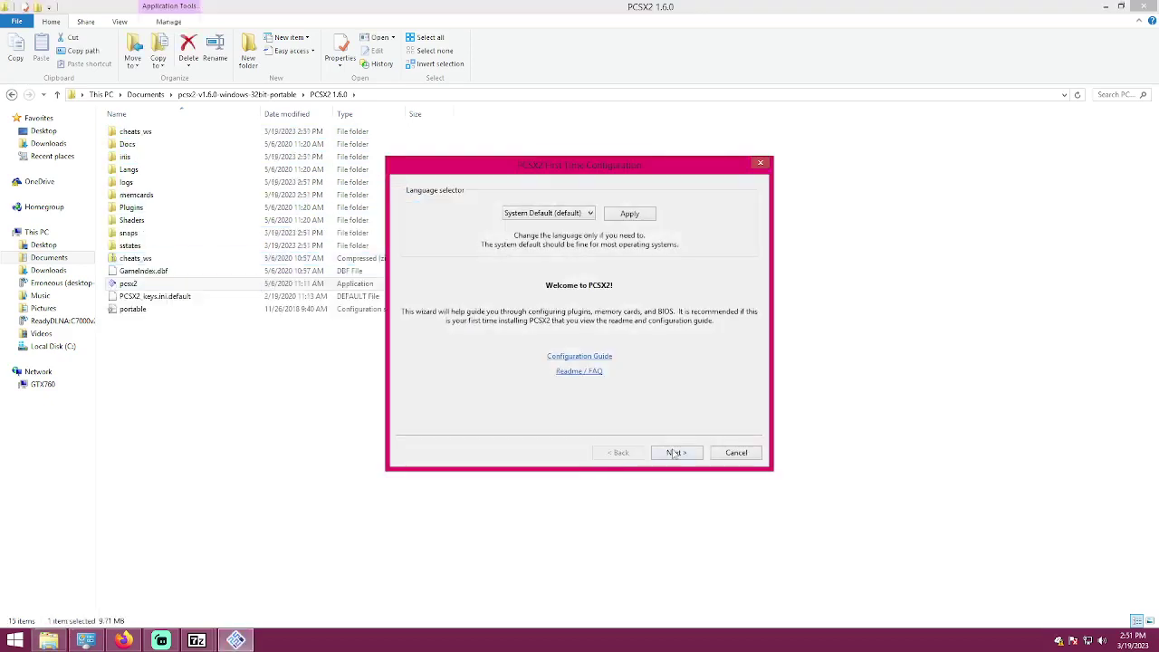
left_click(675, 452)
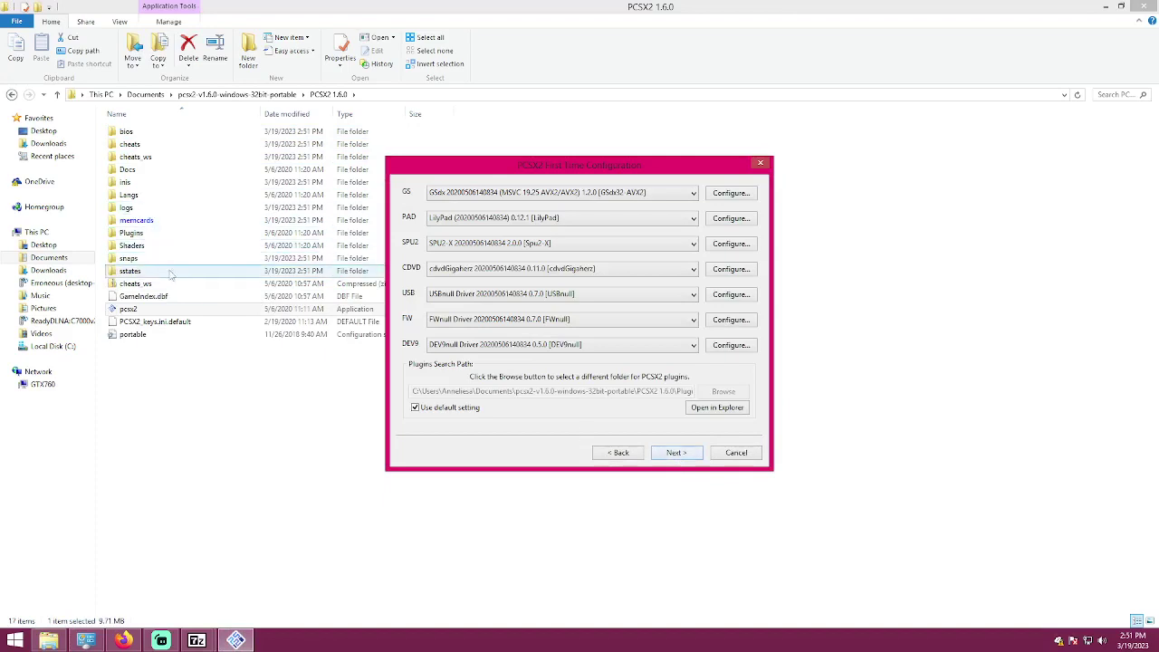
Step: Copy CLR_USB.dll from its 7-Zip archive into the PCSX2 Plugins folder
double_click(134, 232)
left_click(197, 640)
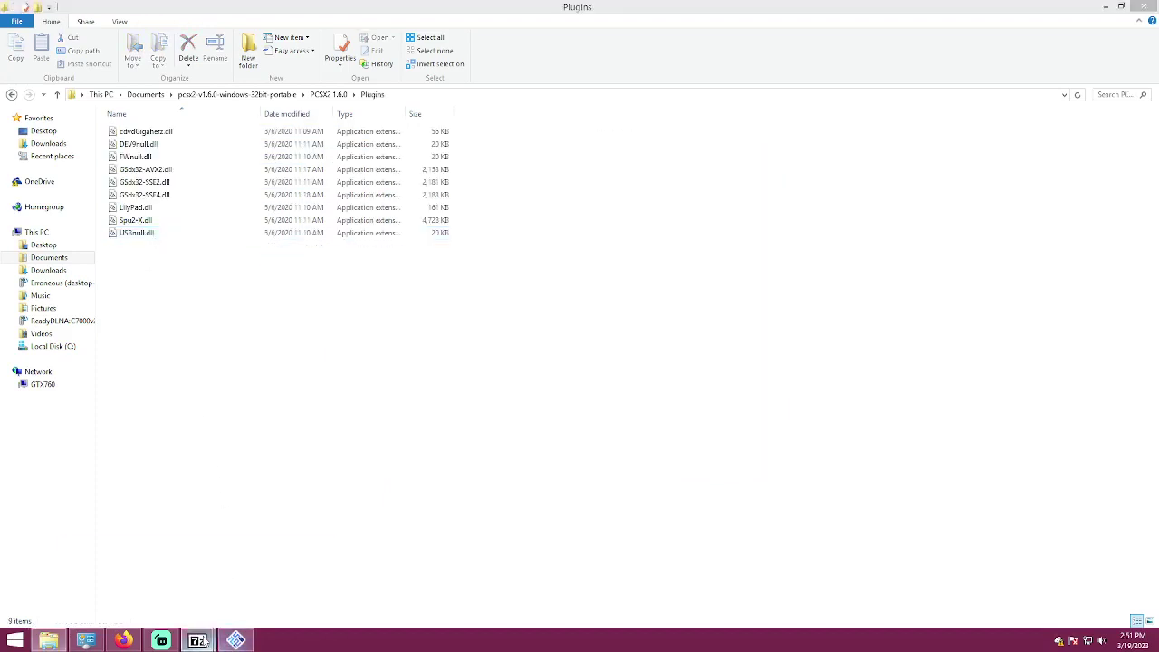
left_click(227, 593)
left_click_drag(174, 240, 135, 323)
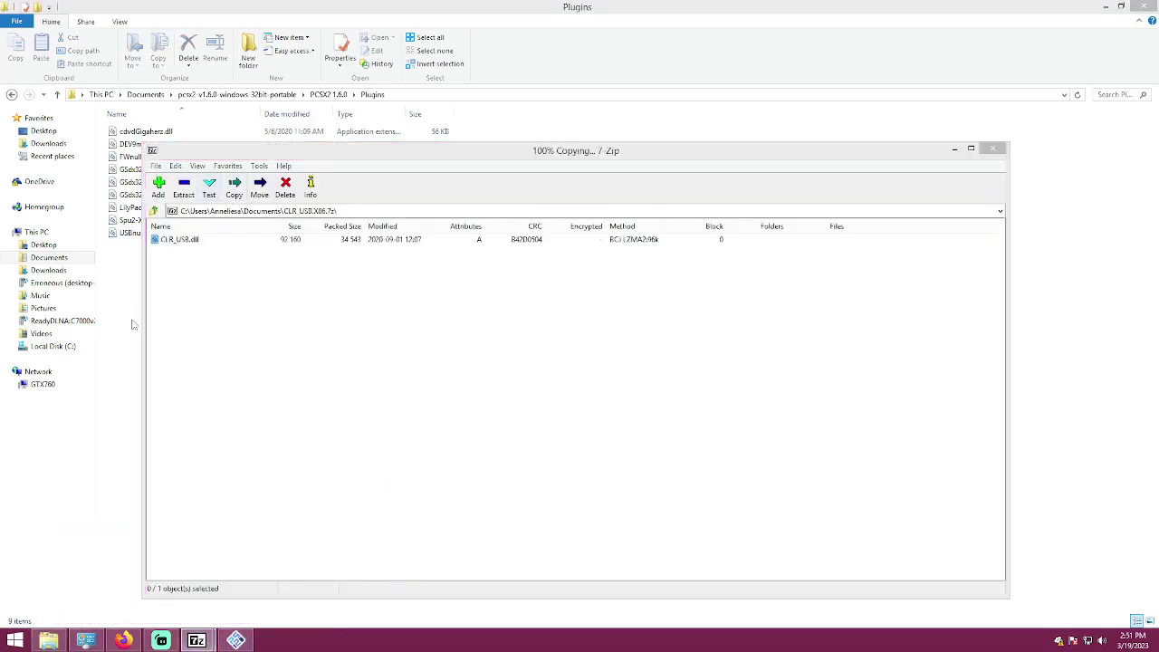
Step: Copy CLR_DEV9.dll into the Plugins folder and close both 7-Zip archive windows
left_click(196, 640)
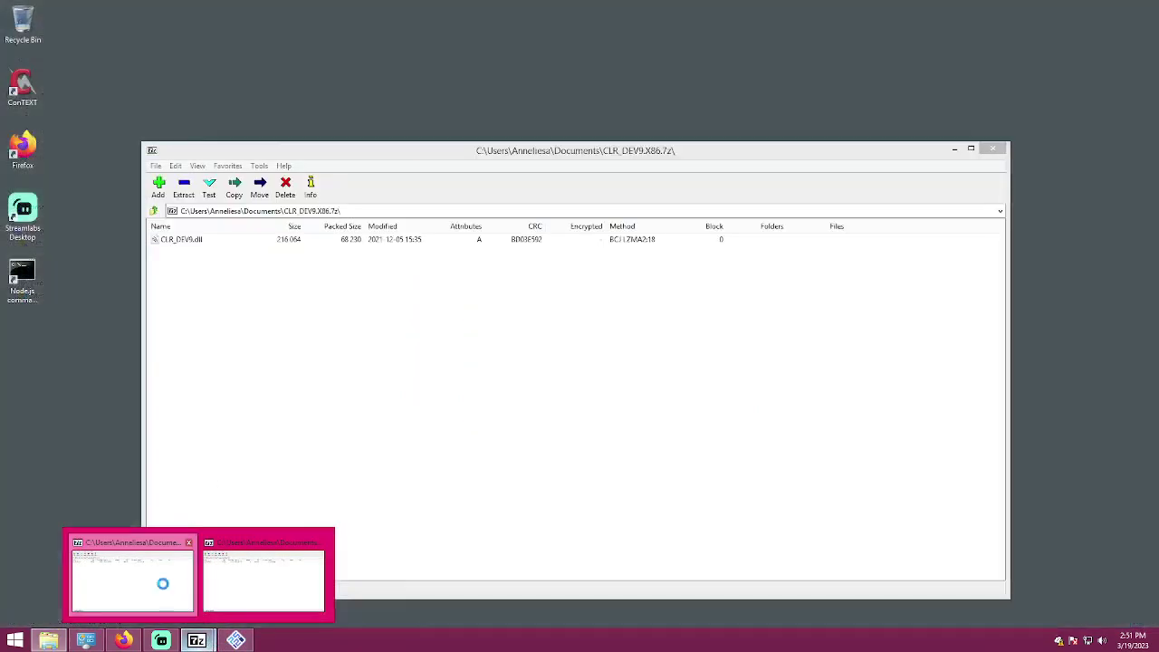
left_click(165, 588)
left_click_drag(164, 250, 137, 319)
left_click(197, 640)
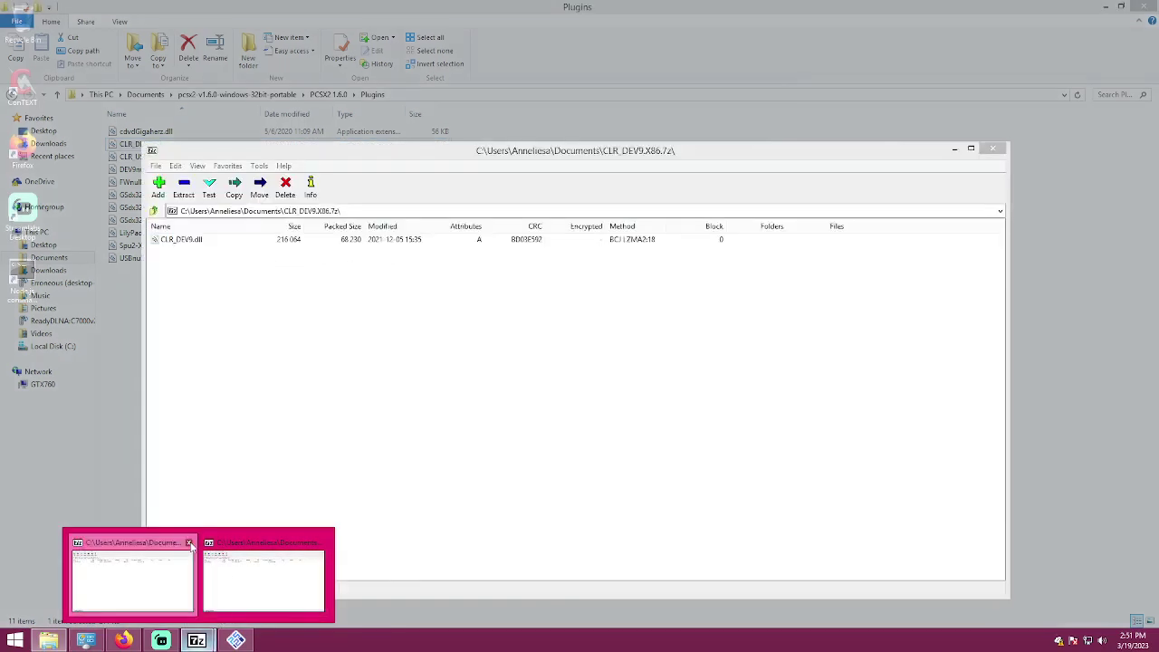
left_click(192, 541)
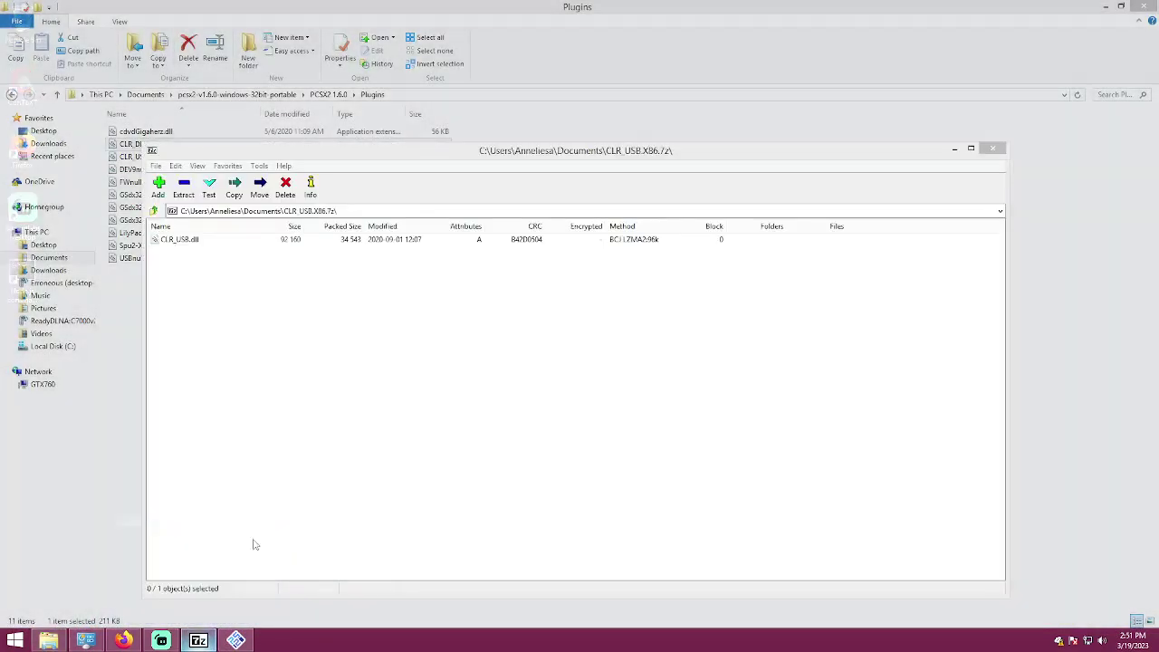
left_click(254, 543)
Step: Return to Documents and cut the three SCPH BIOS files
left_click(10, 94)
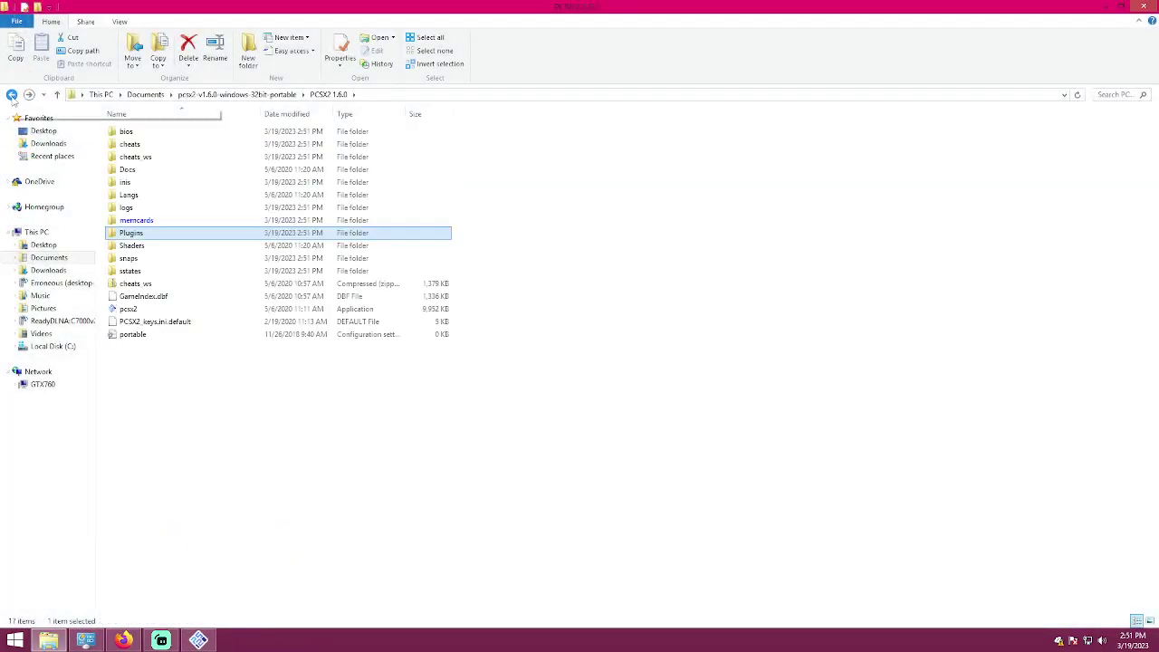
left_click(11, 94)
left_click(11, 94)
left_click_drag(167, 266, 140, 192)
left_click(73, 38)
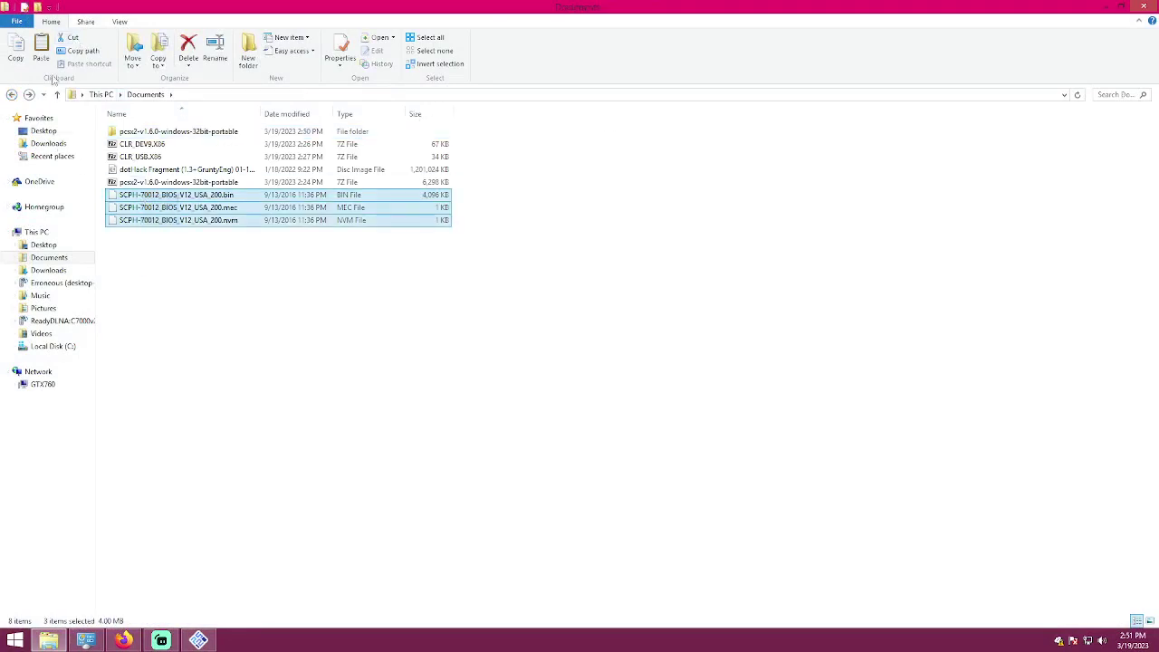
Step: Paste the BIOS files into PCSX2 1.6.0\bios, return to Documents, and switch to Firefox
left_click(29, 94)
left_click(29, 94)
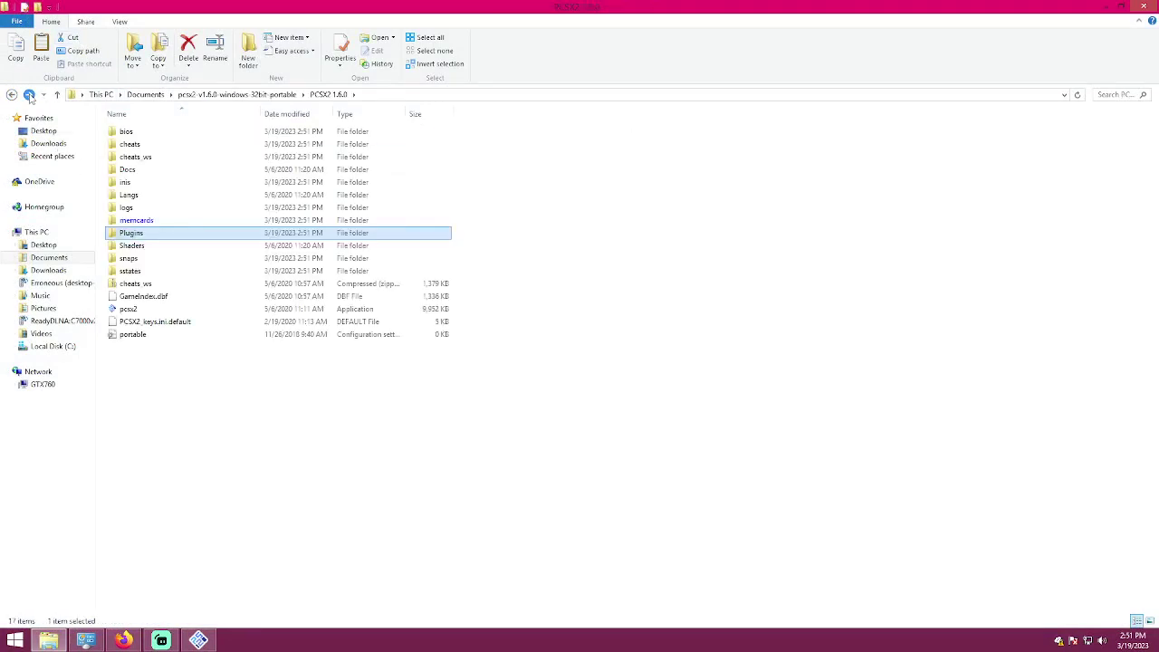
double_click(118, 129)
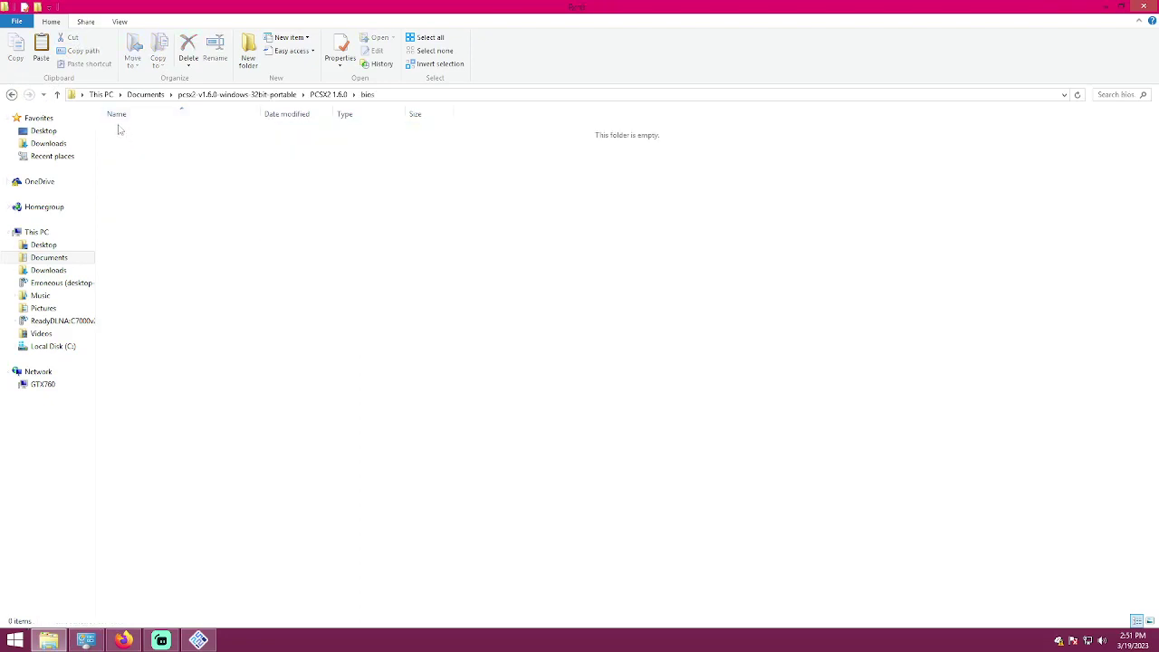
left_click(40, 56)
left_click(10, 94)
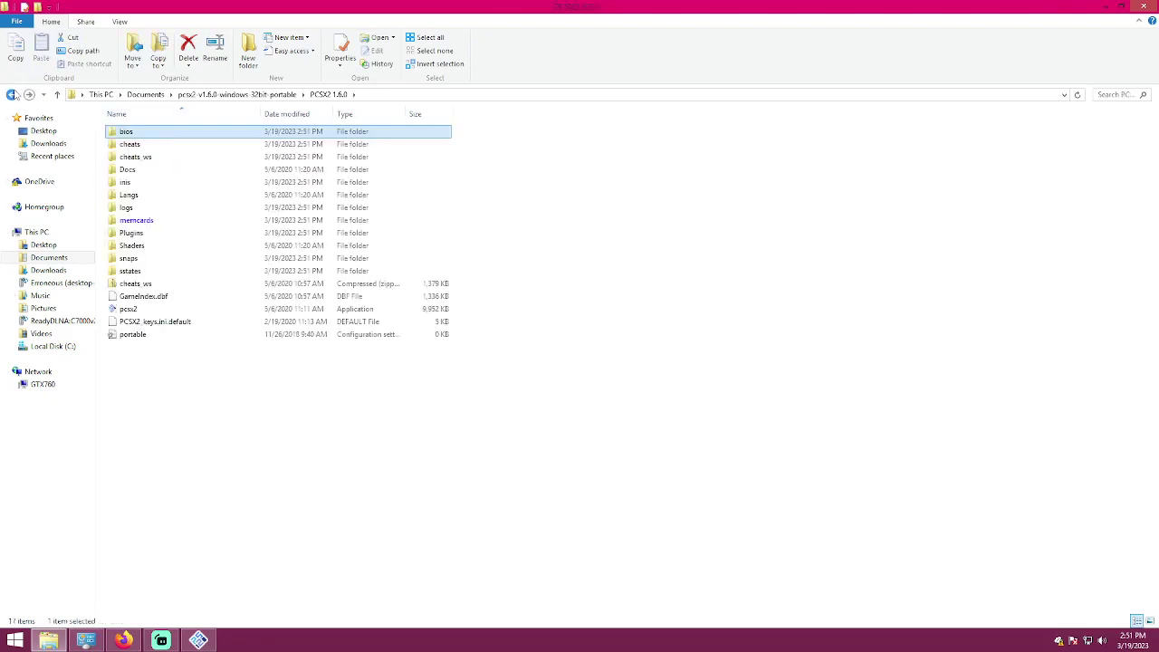
left_click(11, 94)
left_click(11, 94)
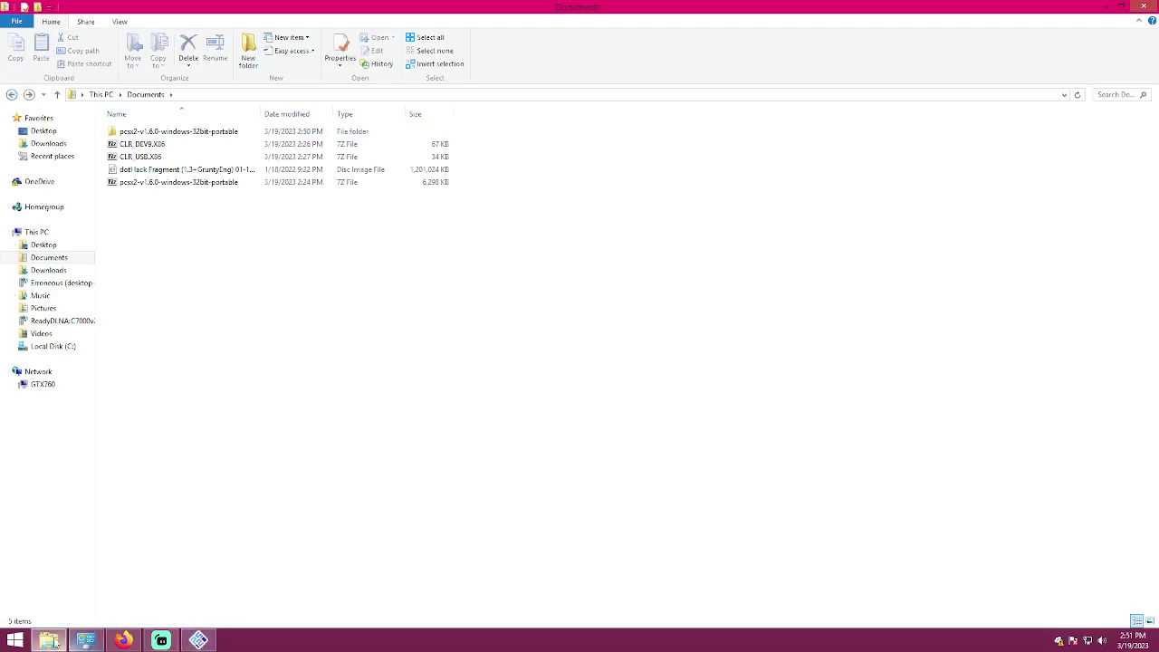
left_click(122, 640)
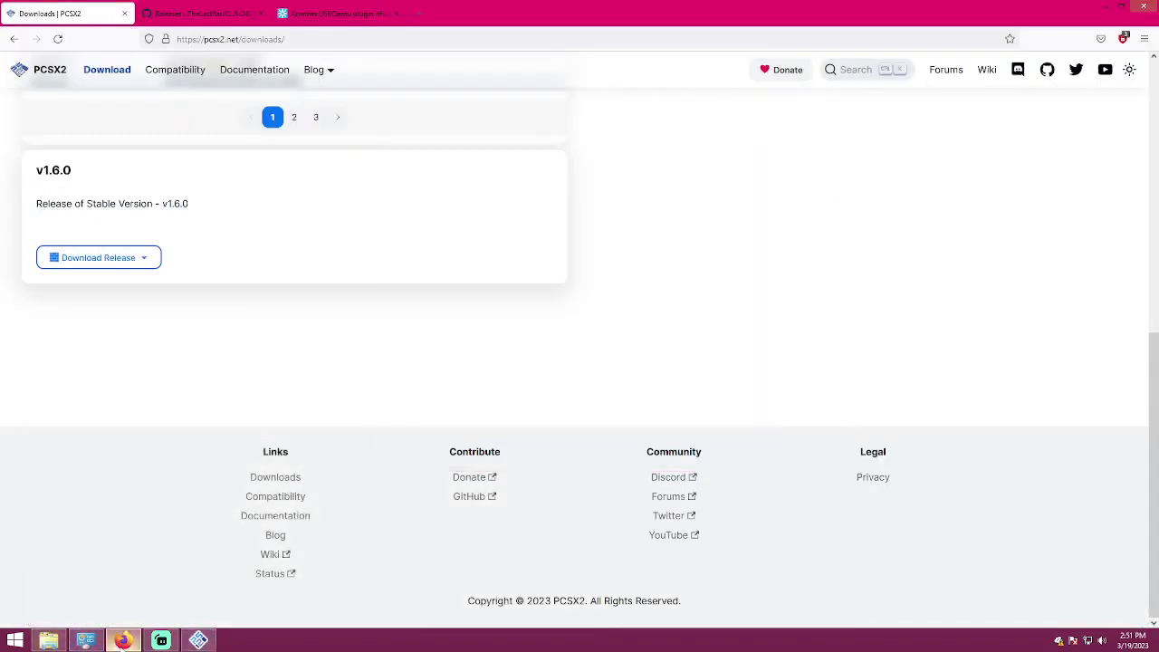
Step: Minimize Firefox, System and Streamlabs Desktop windows to reveal the PCSX2 setup wizard
left_click(122, 640)
left_click(85, 640)
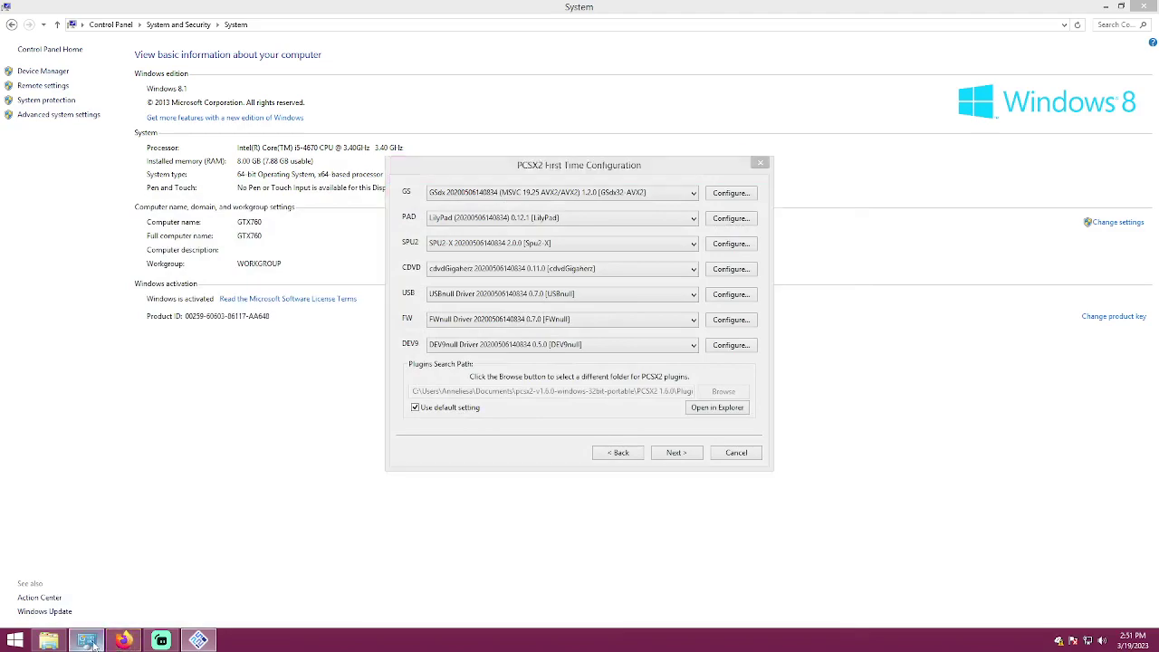
left_click(161, 640)
left_click(162, 640)
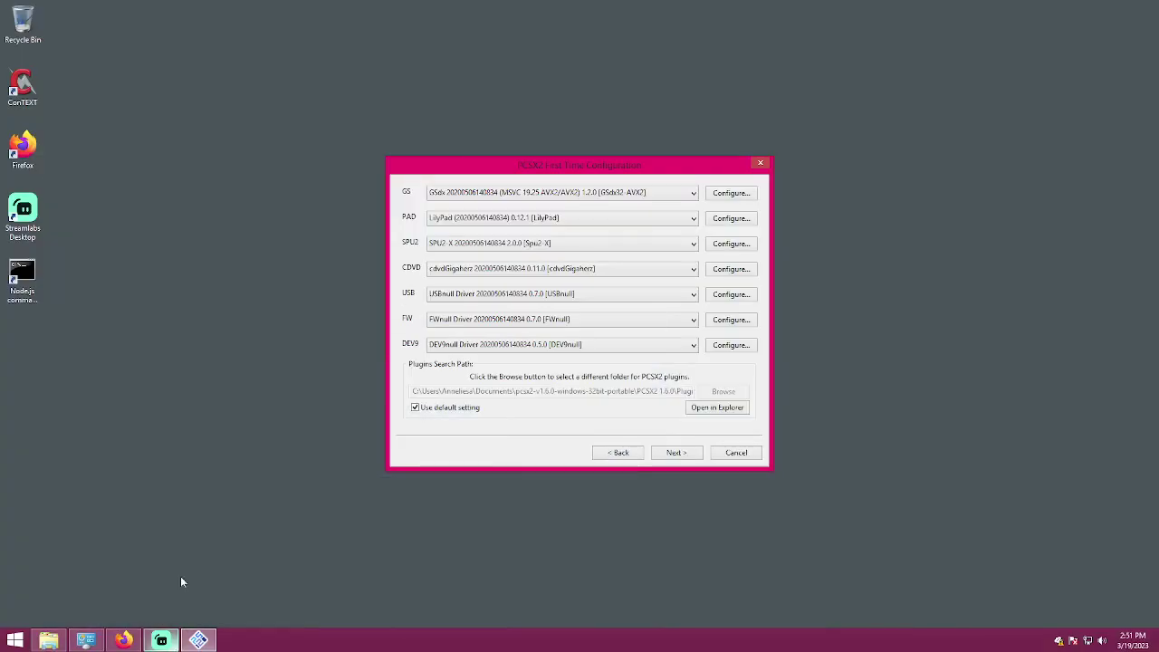
Step: Reload the plugins page and select CLR DEV9 0.9.2 for DEV9 and CLR USB Keyboard 0.8.0 for USB
left_click(618, 452)
left_click(676, 453)
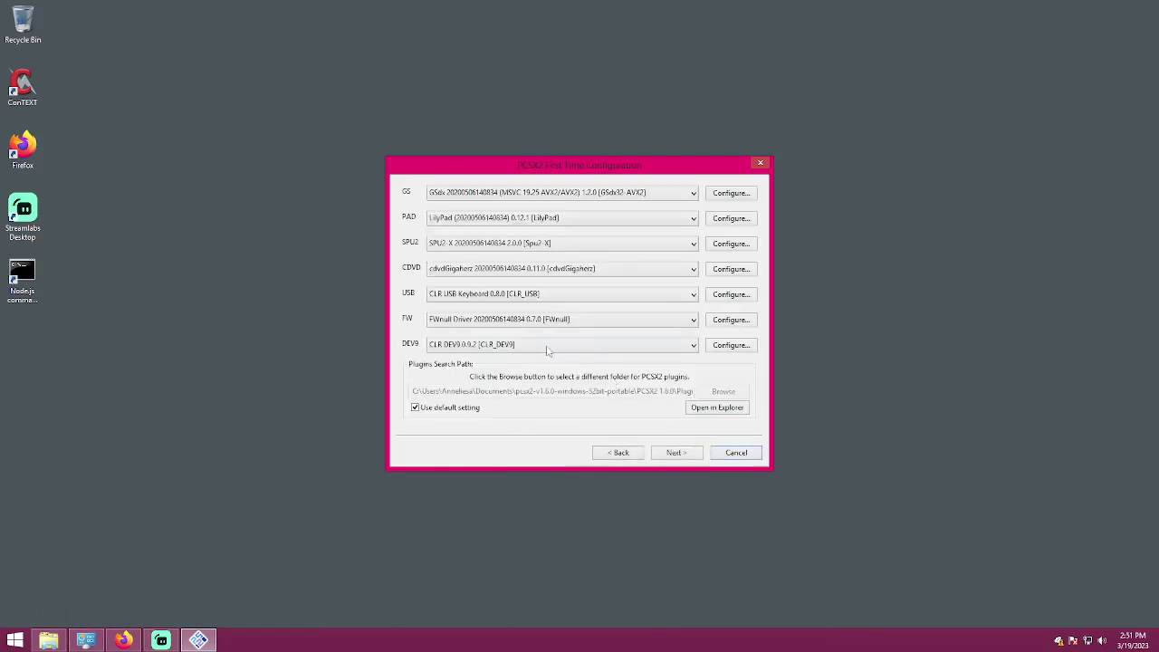
left_click(452, 346)
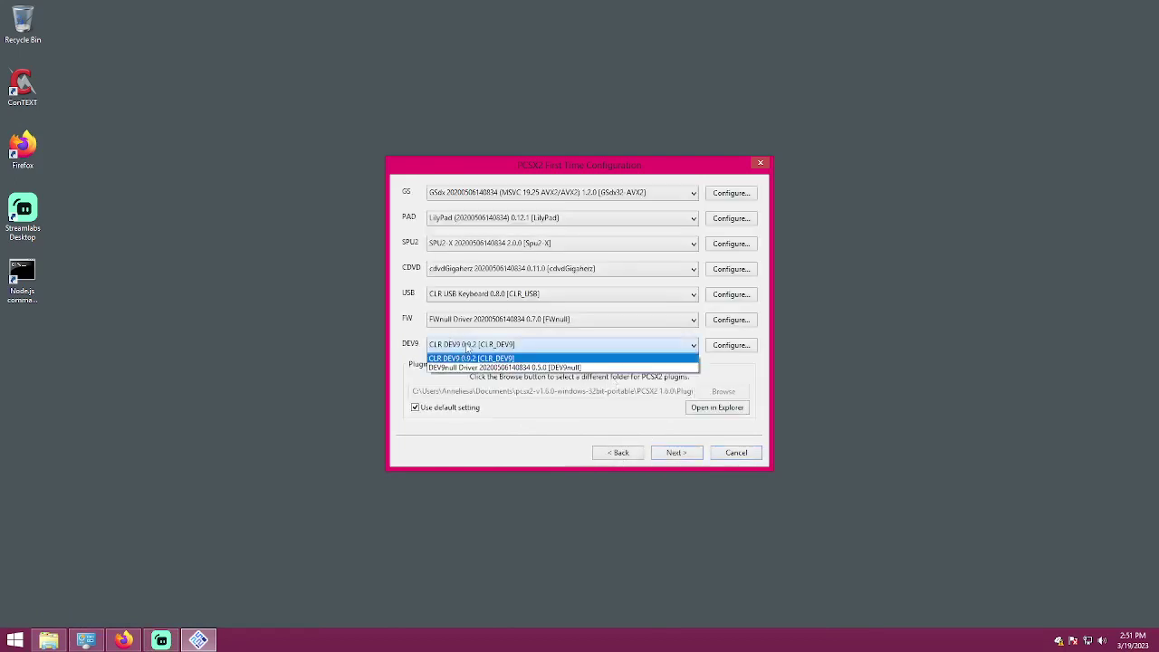
left_click(467, 346)
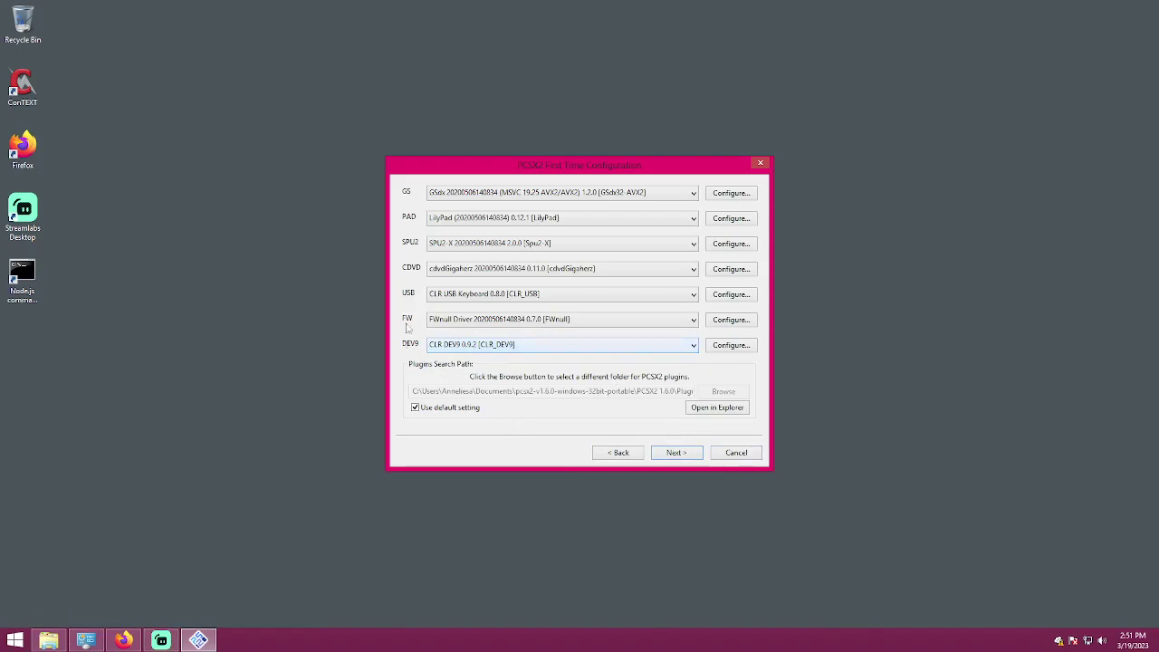
left_click(444, 295)
left_click(459, 294)
left_click(730, 345)
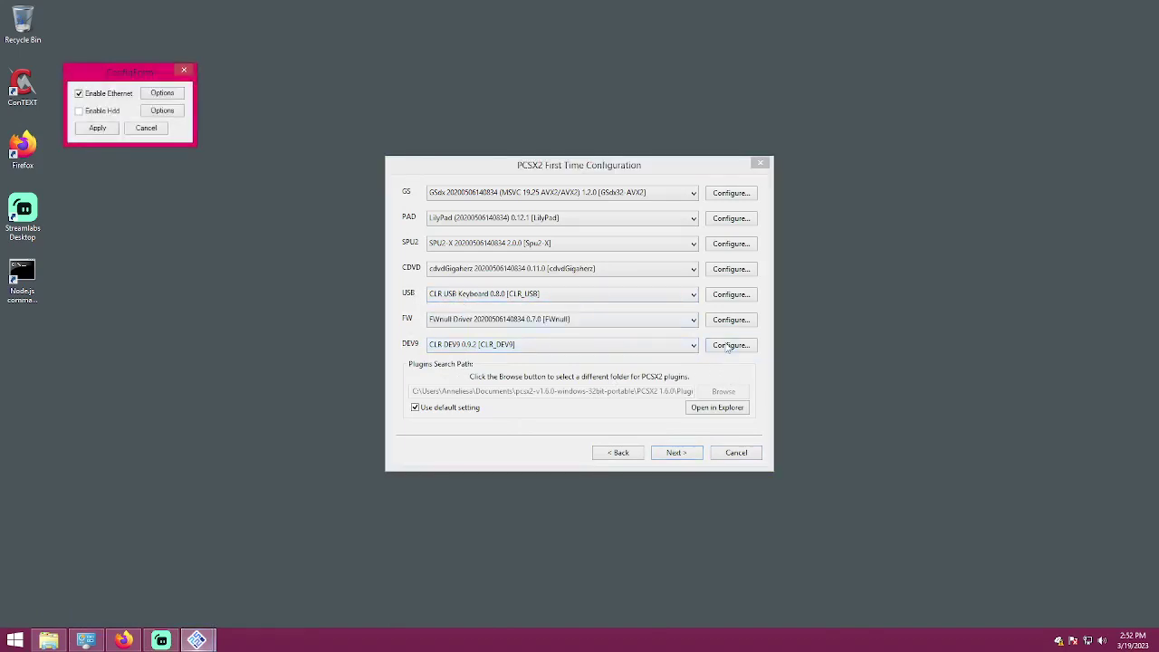
Step: Enable CLR DEV9 Ethernet with Sockets (Winsock) connection and the Auto adapter, and apply
left_click(162, 94)
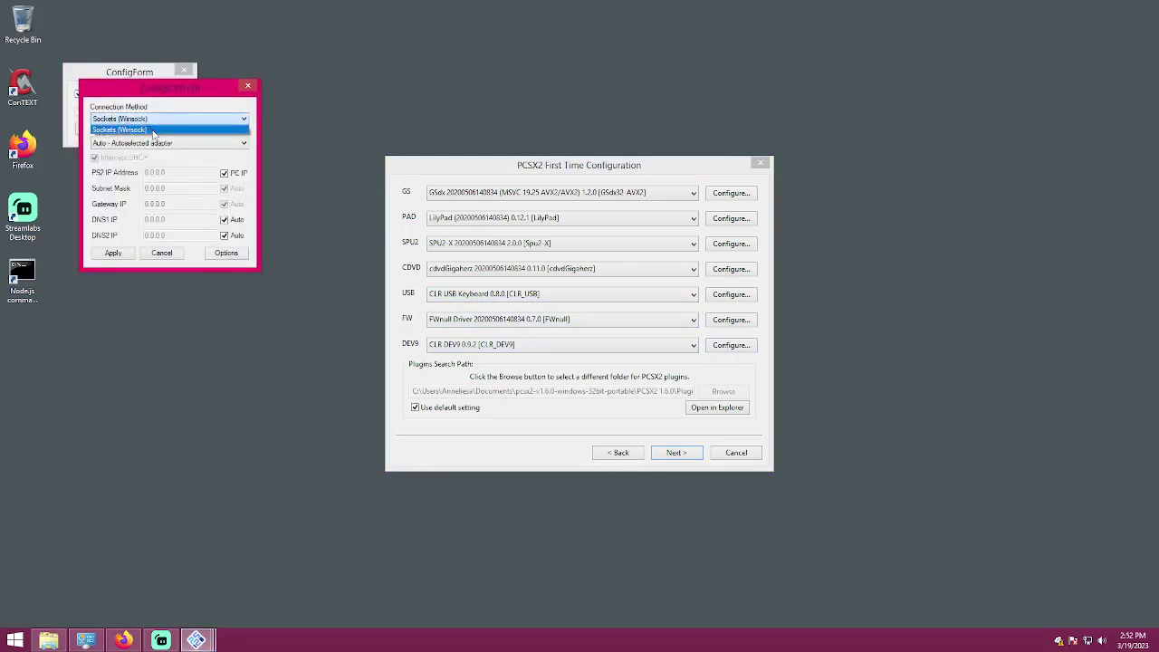
left_click(156, 121)
left_click(156, 121)
left_click(157, 121)
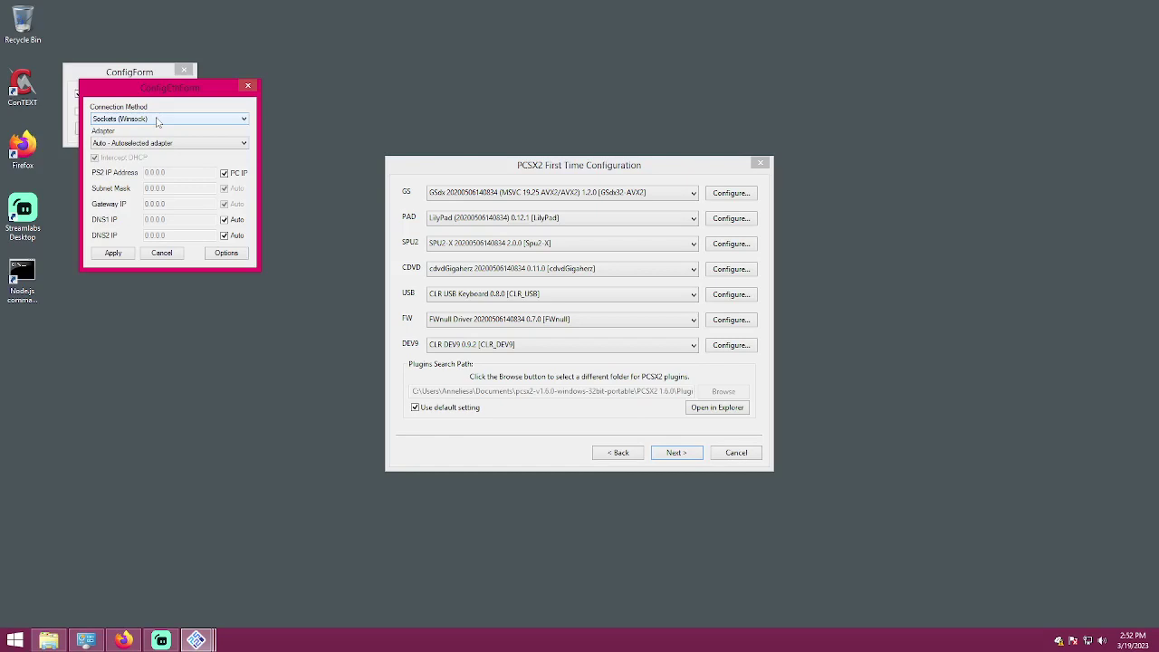
left_click(155, 119)
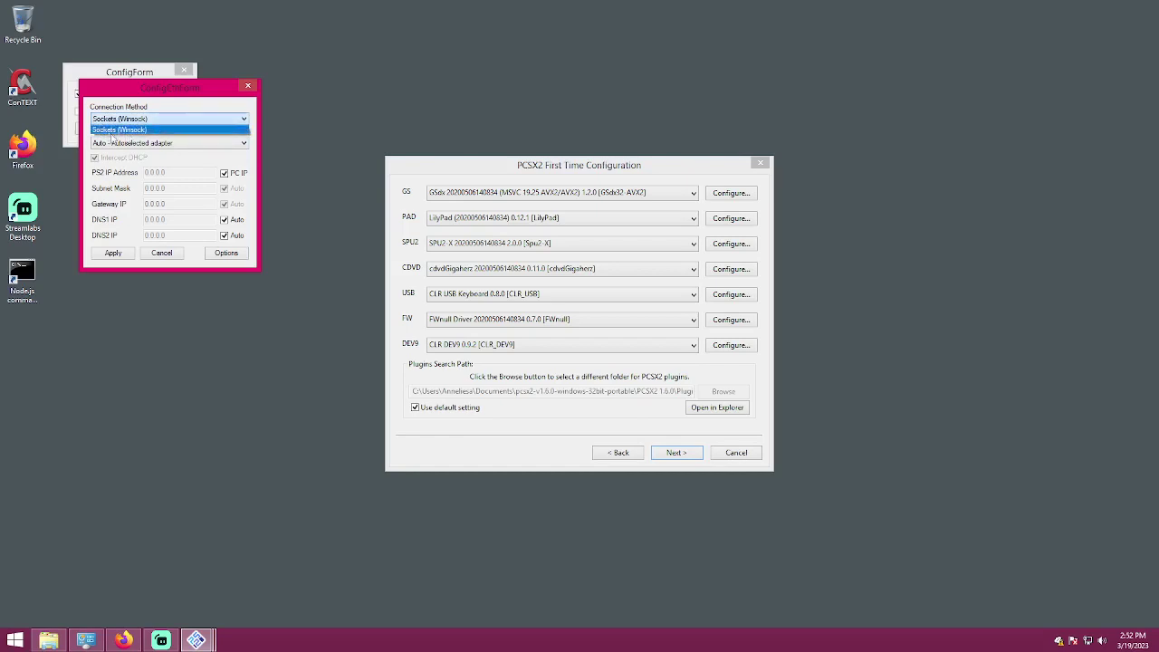
left_click(161, 130)
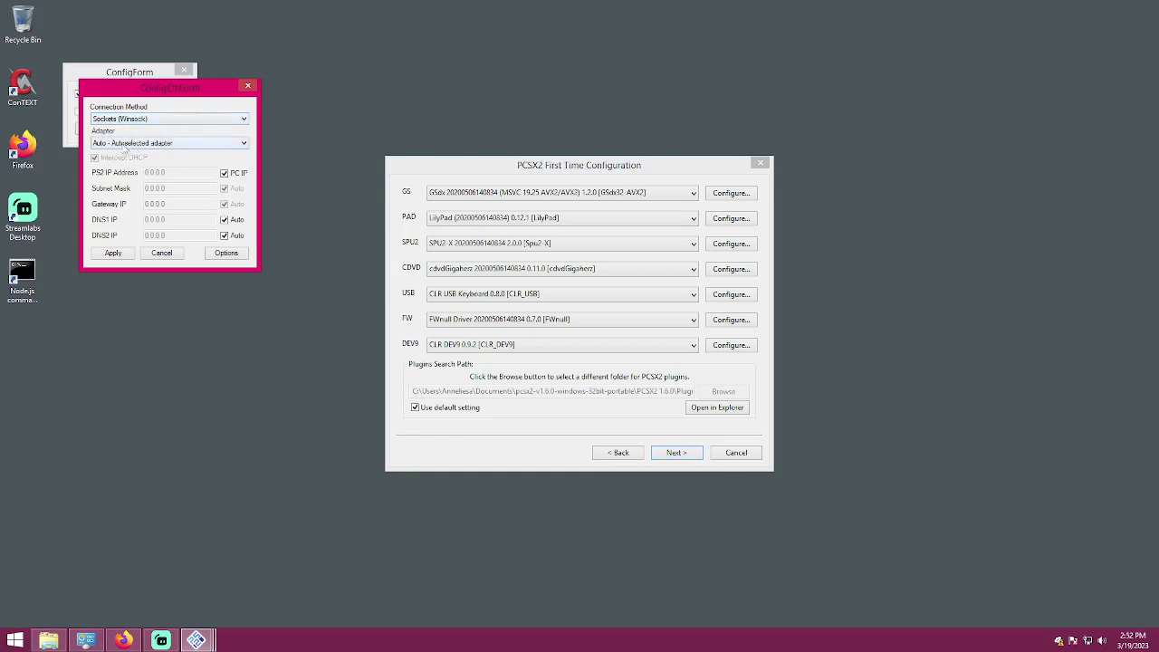
left_click(127, 145)
left_click(127, 151)
left_click(126, 145)
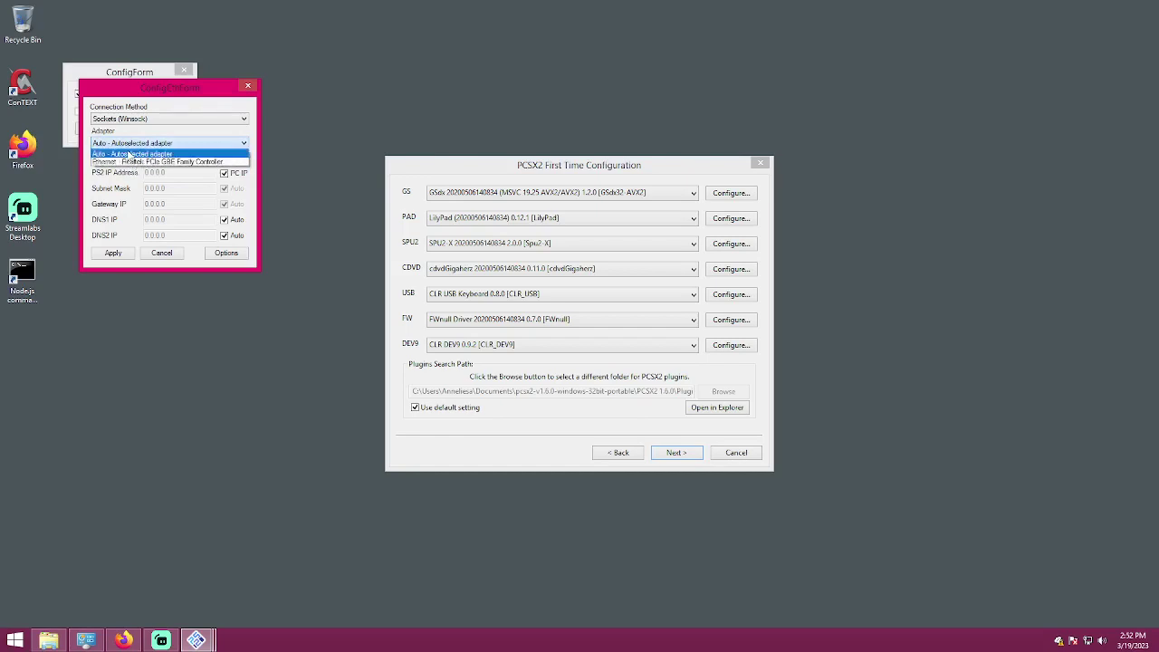
left_click(128, 151)
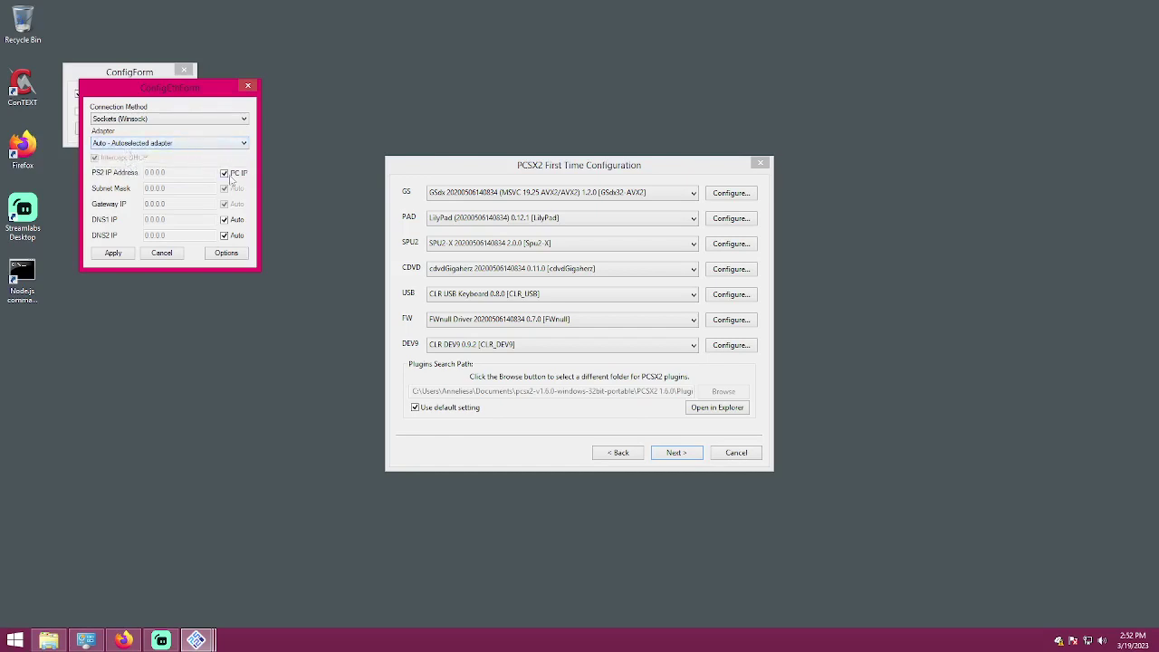
left_click(118, 253)
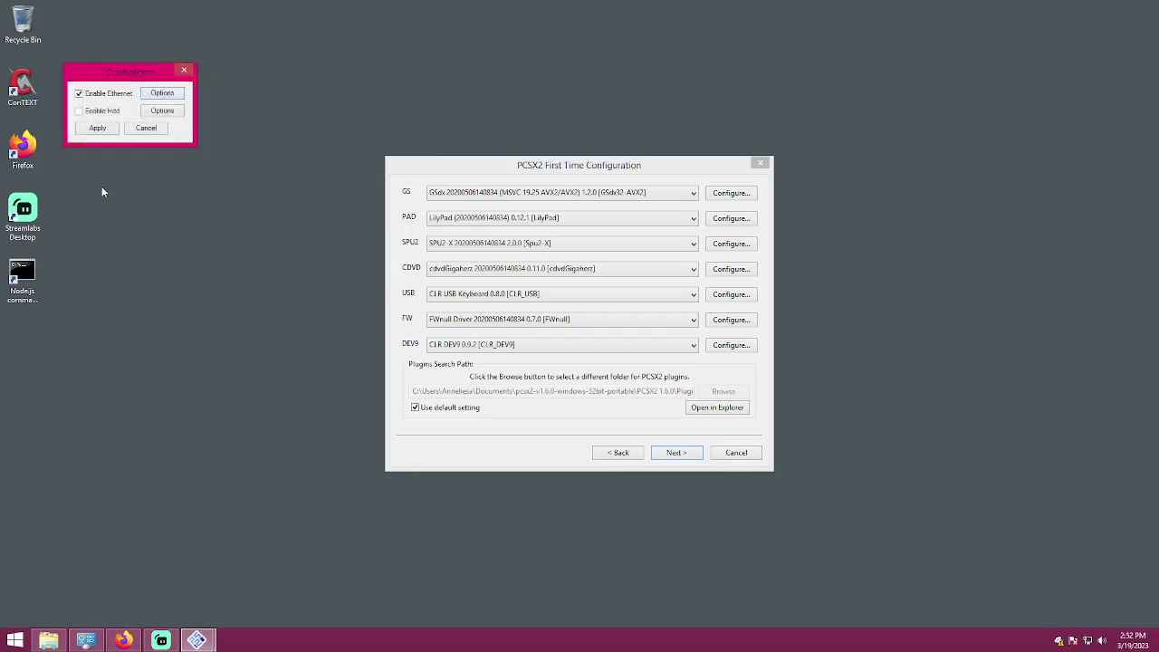